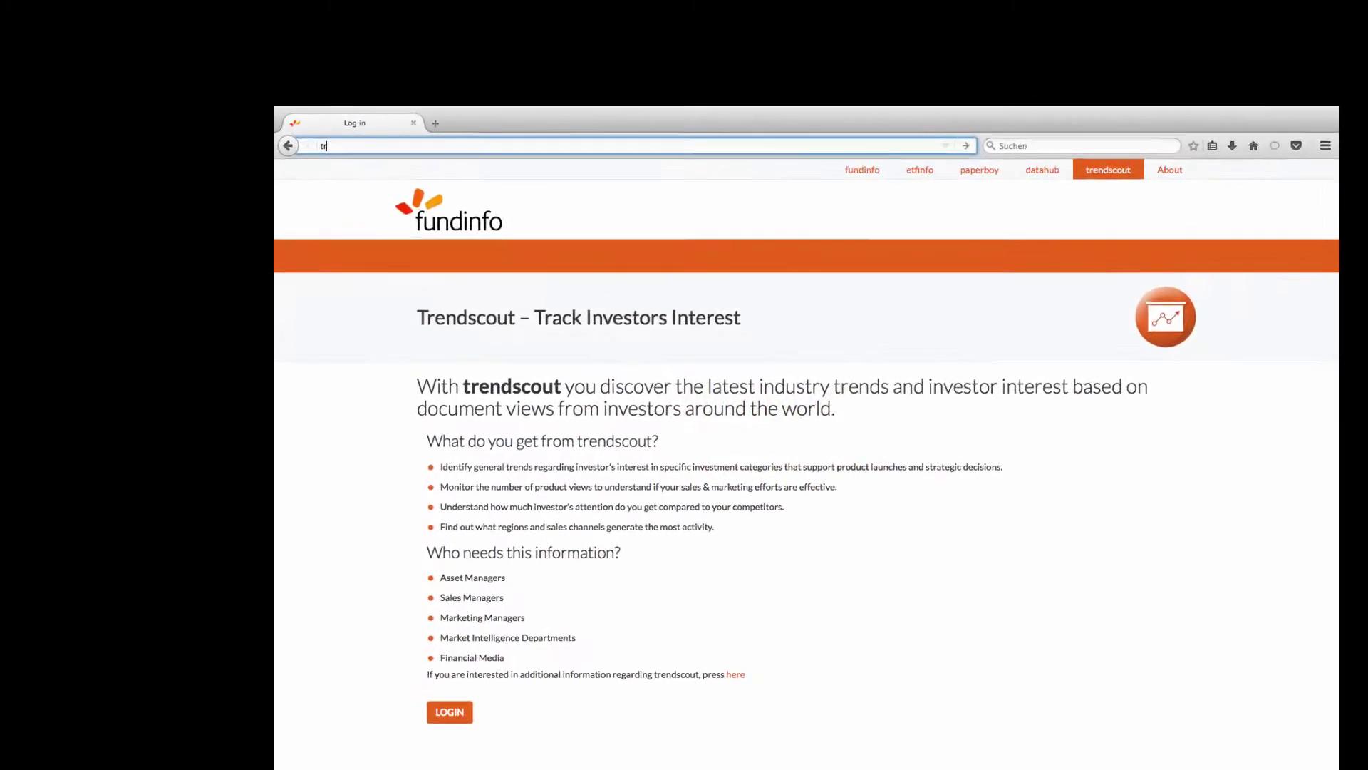
# Load trendscout.fundinfo.com in the browser to reach the login page.
pyautogui.write('trendsc')
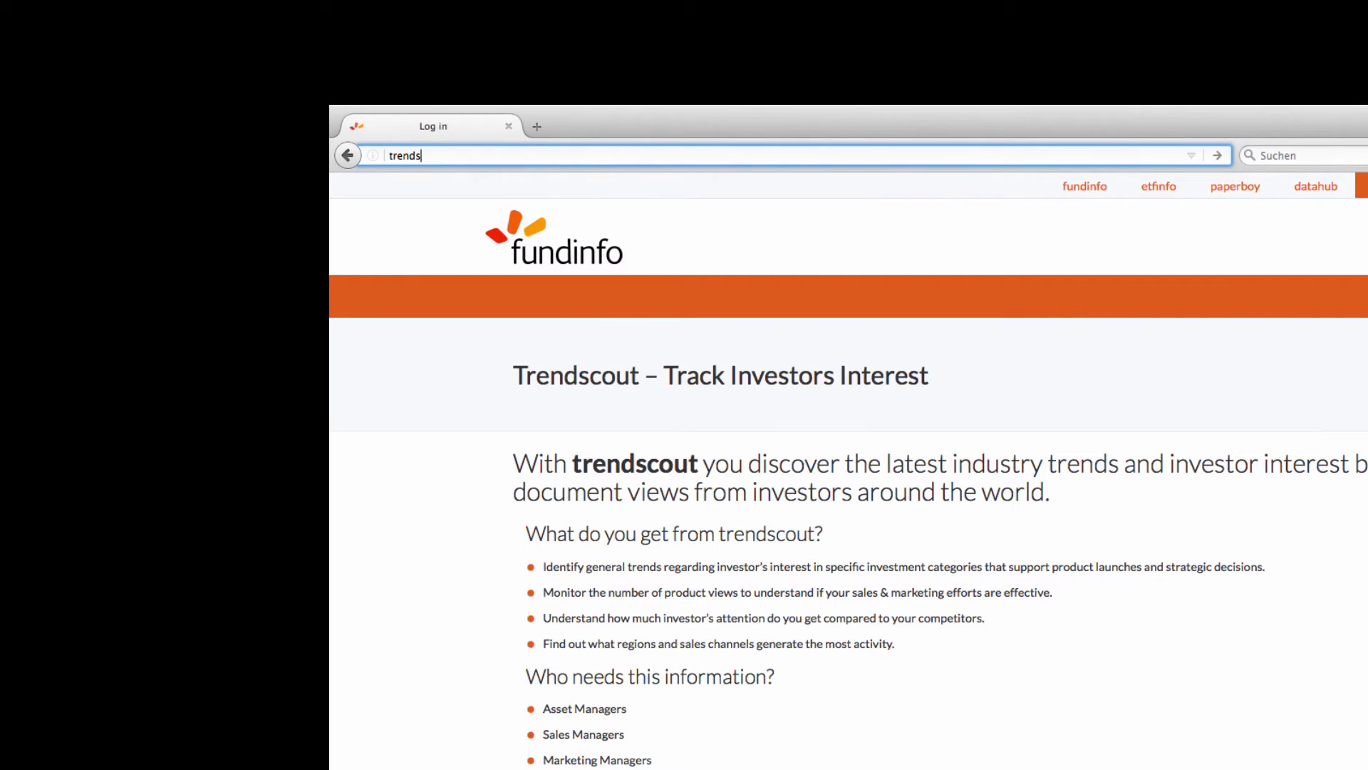
pyautogui.write('out.fundinfo.com')
pyautogui.press('Return')
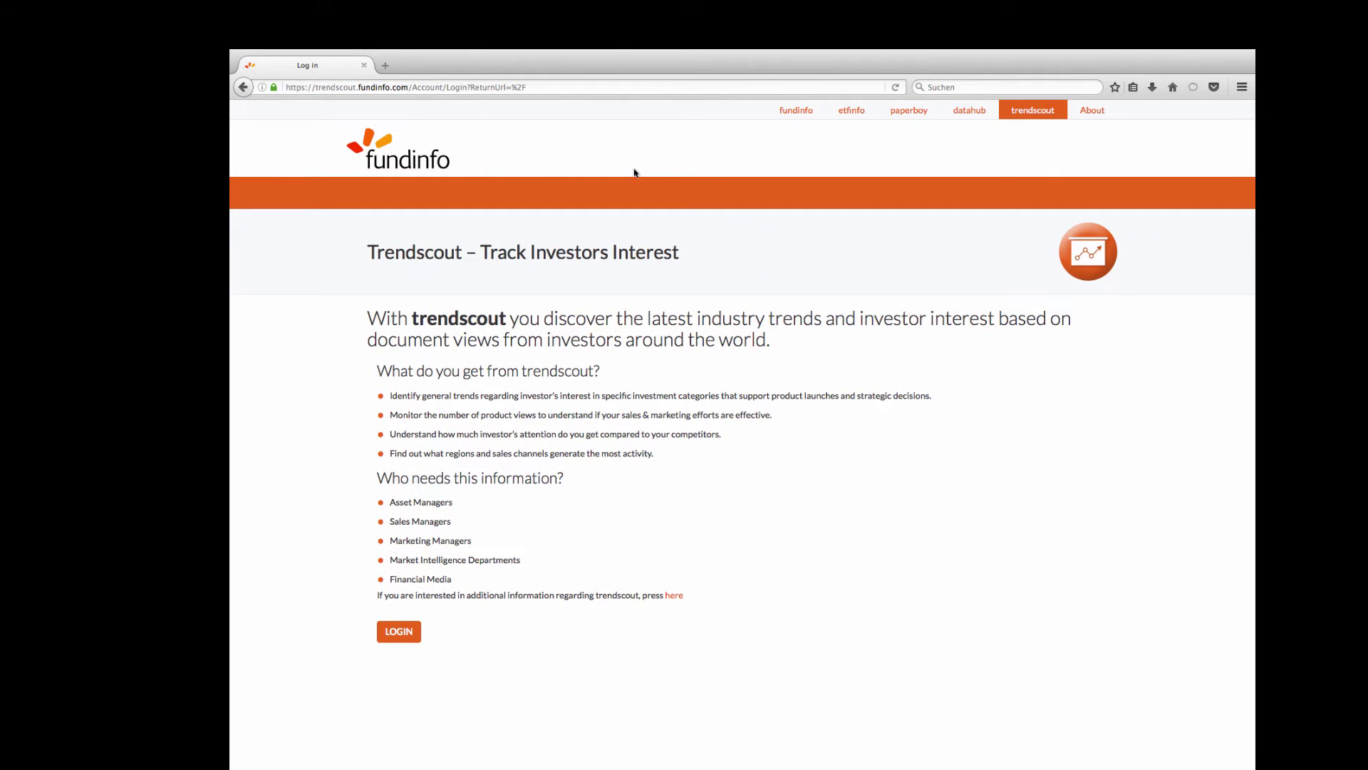
# Log in with the saved e-mail from autocomplete, keeping Remember Login ticked.
pyautogui.click(403, 634)
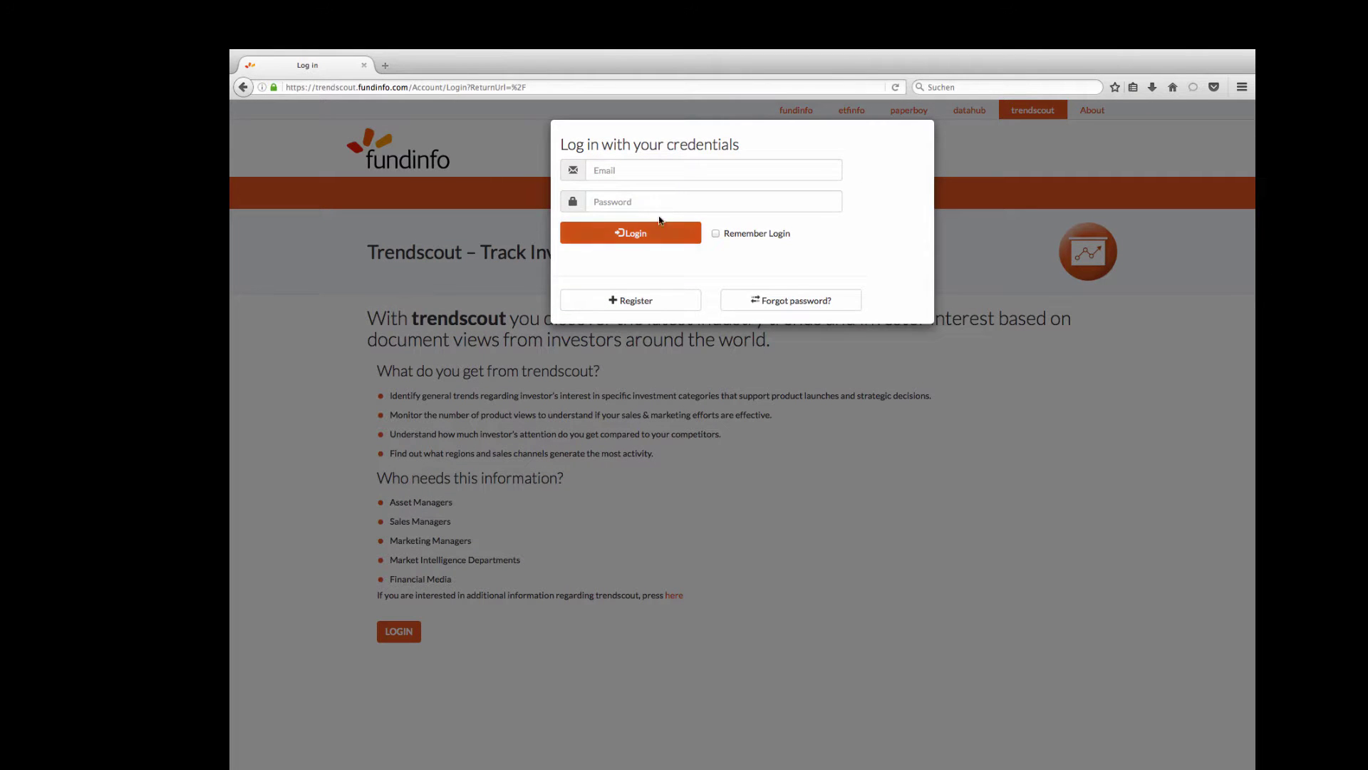
pyautogui.click(665, 171)
pyautogui.write('c')
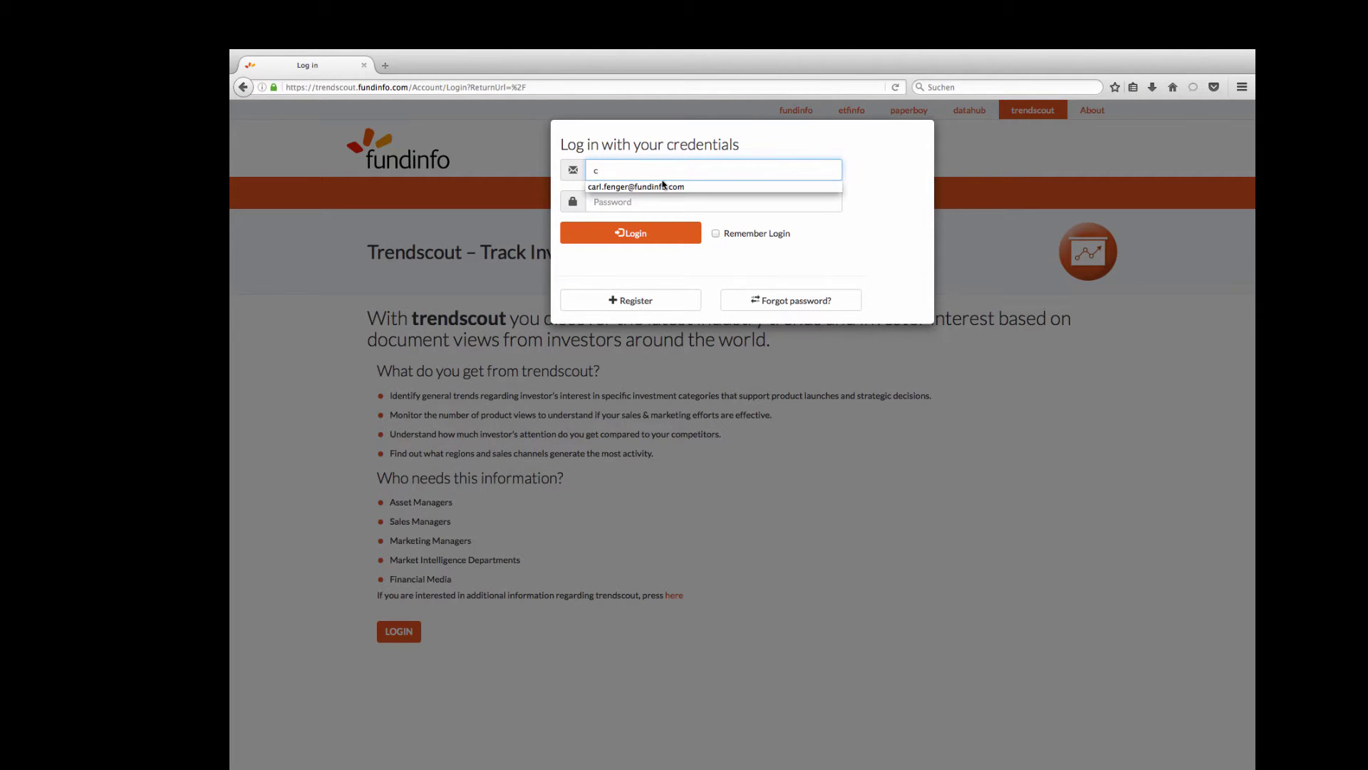
pyautogui.click(662, 187)
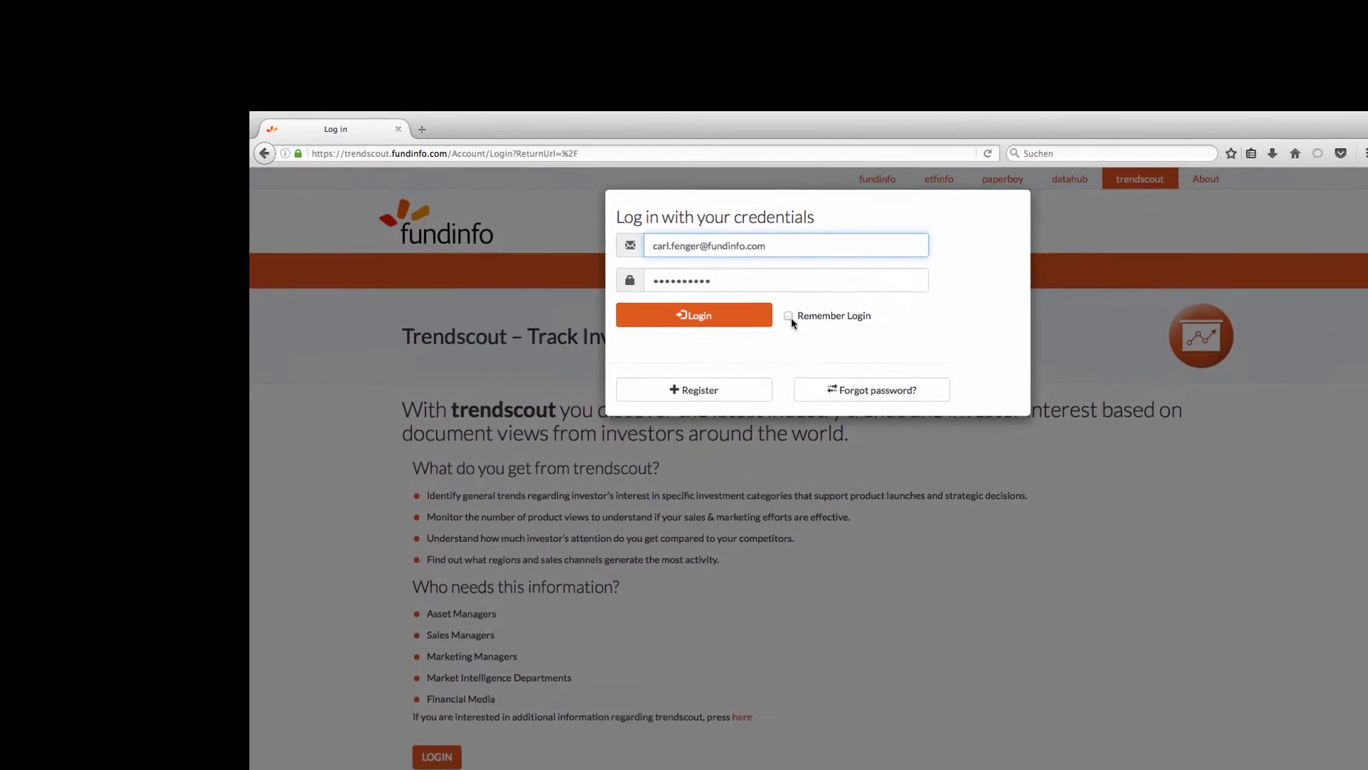
pyautogui.click(790, 317)
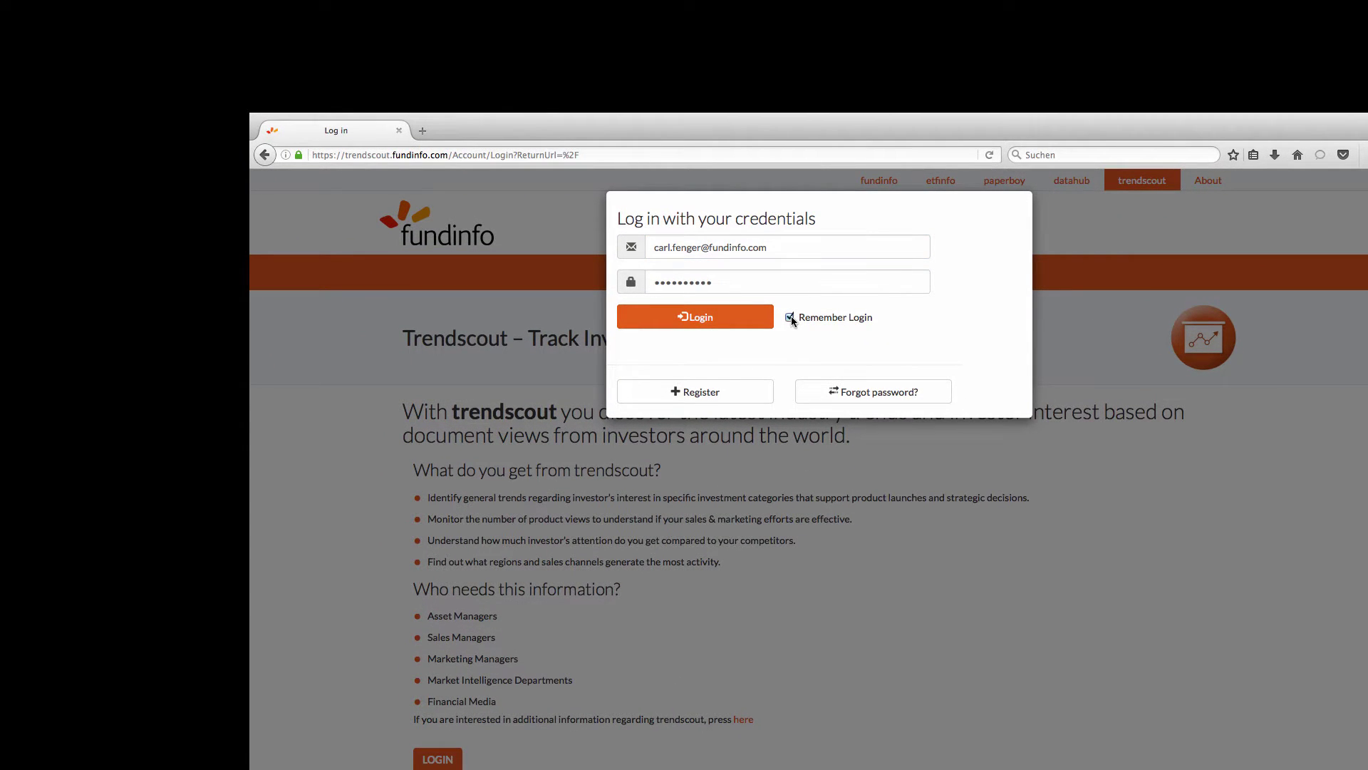
pyautogui.click(698, 318)
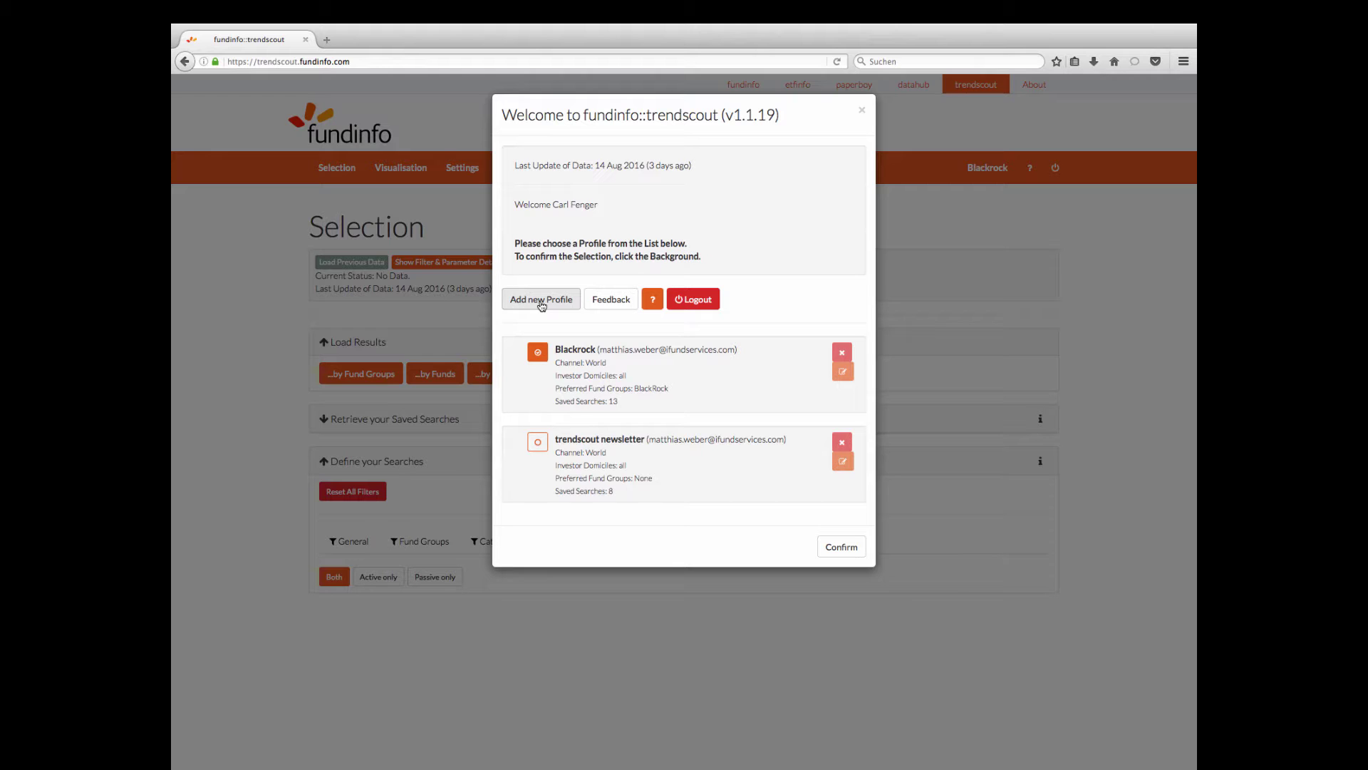
# Start a new profile named 'Nordea marketing unit'.
pyautogui.click(542, 305)
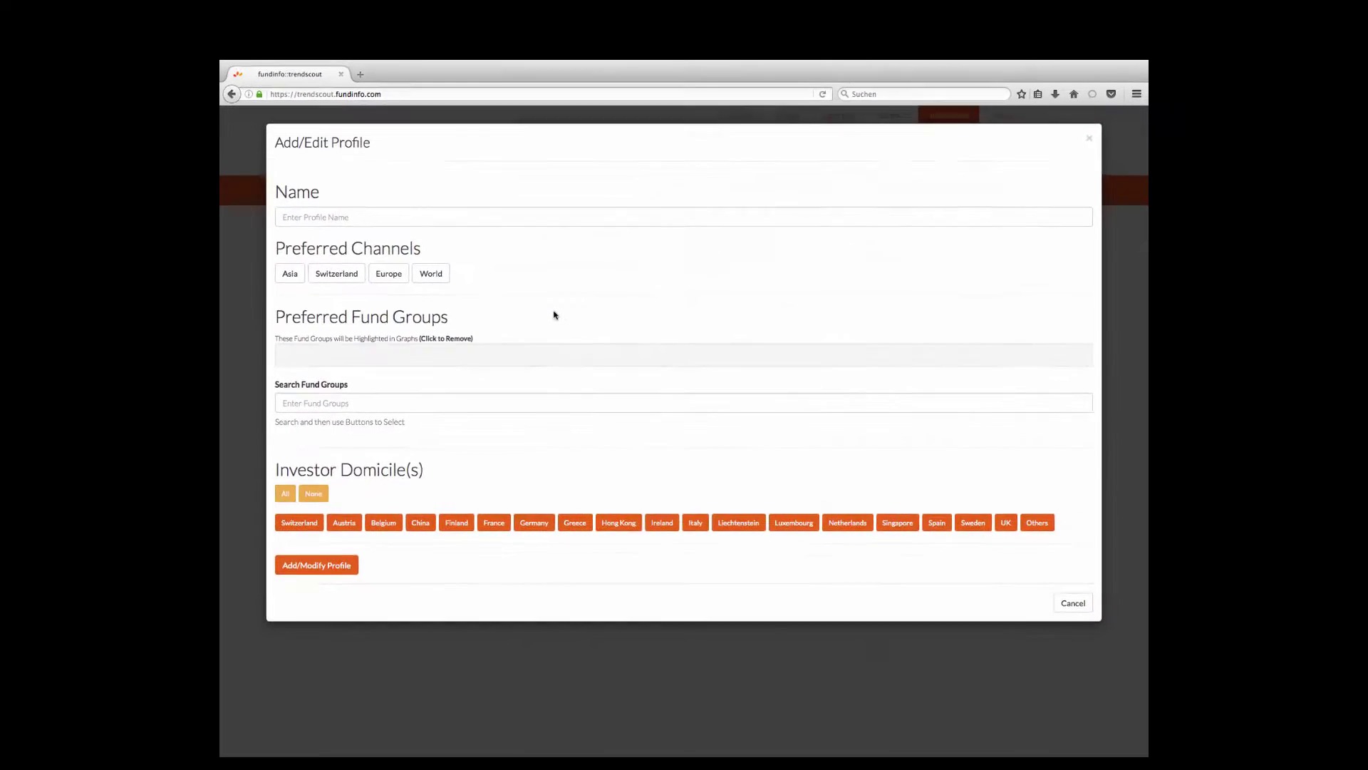
pyautogui.click(558, 250)
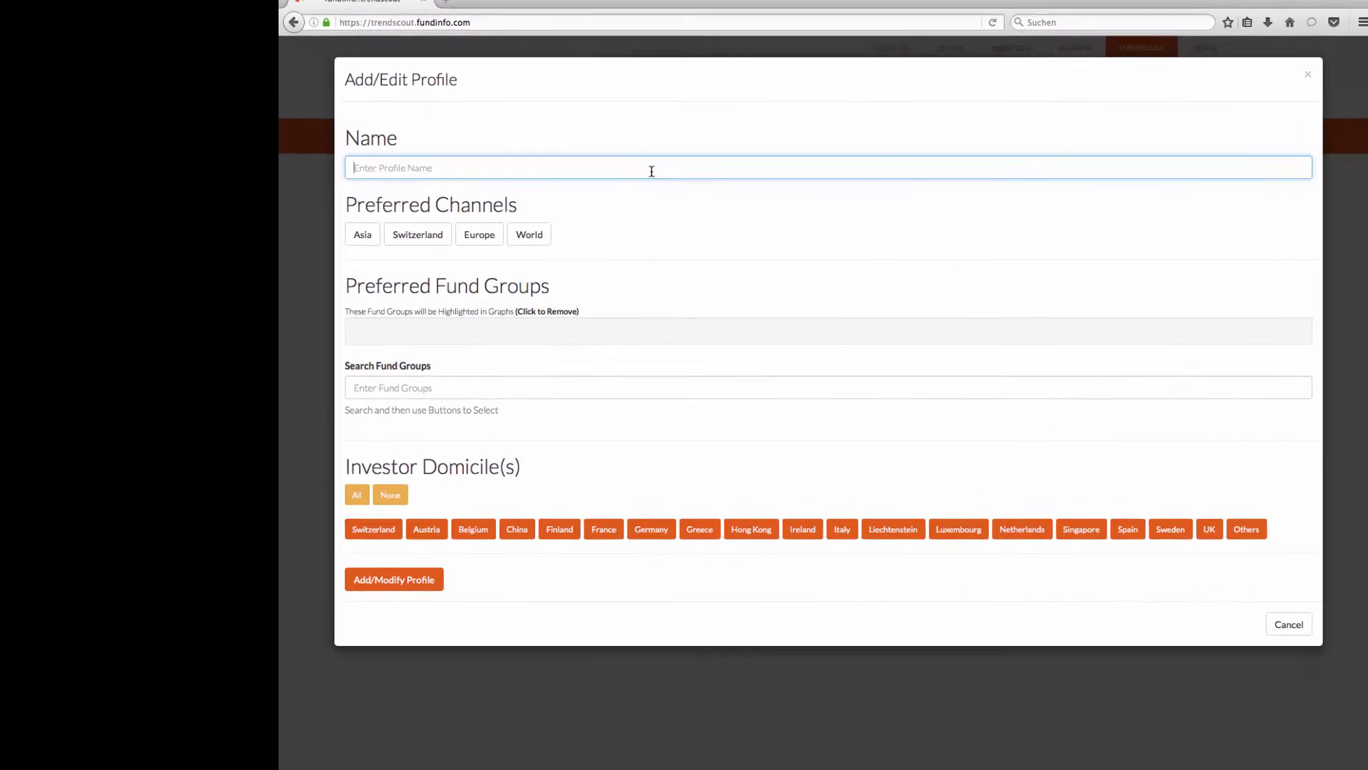
pyautogui.write('N')
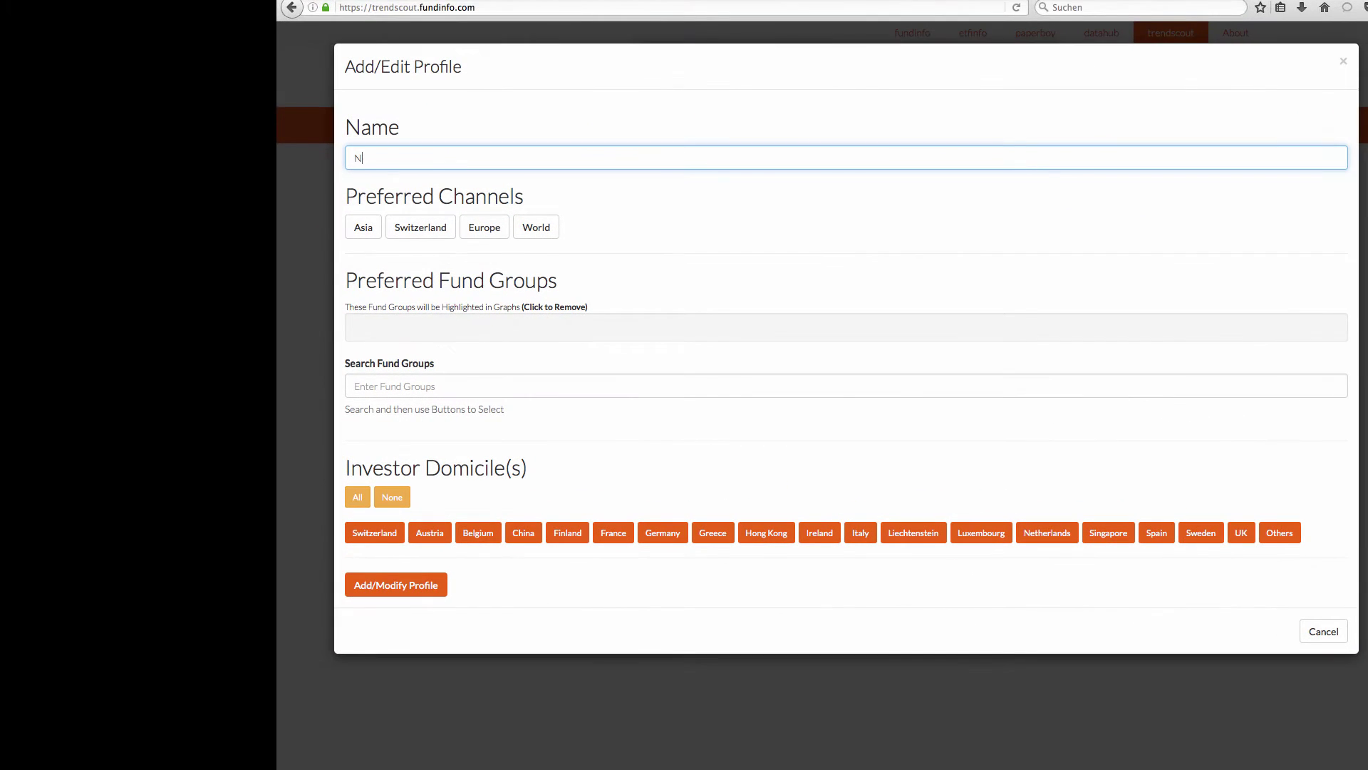
pyautogui.write('ordea marketing unit')
# Choose World as preferred channel and add Nordea as a preferred fund group.
pyautogui.click(545, 230)
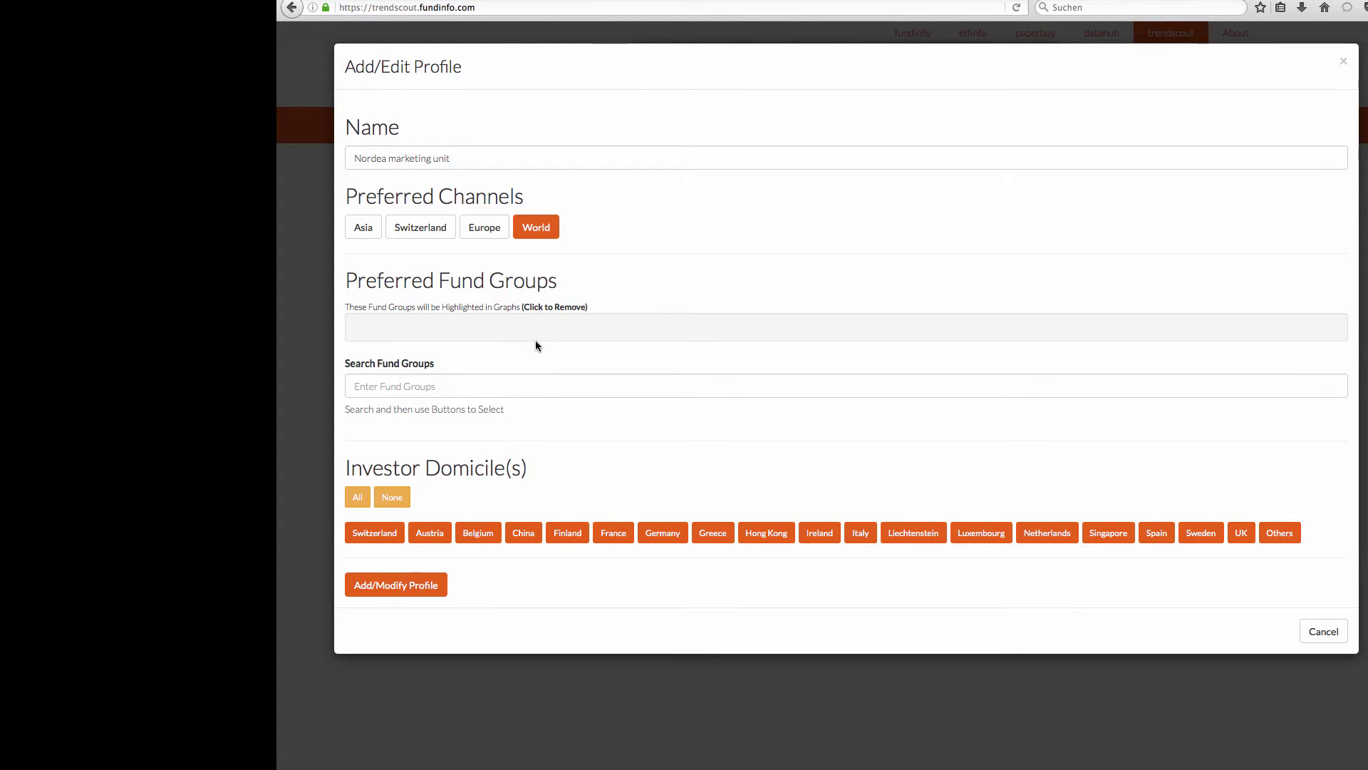
pyautogui.click(522, 388)
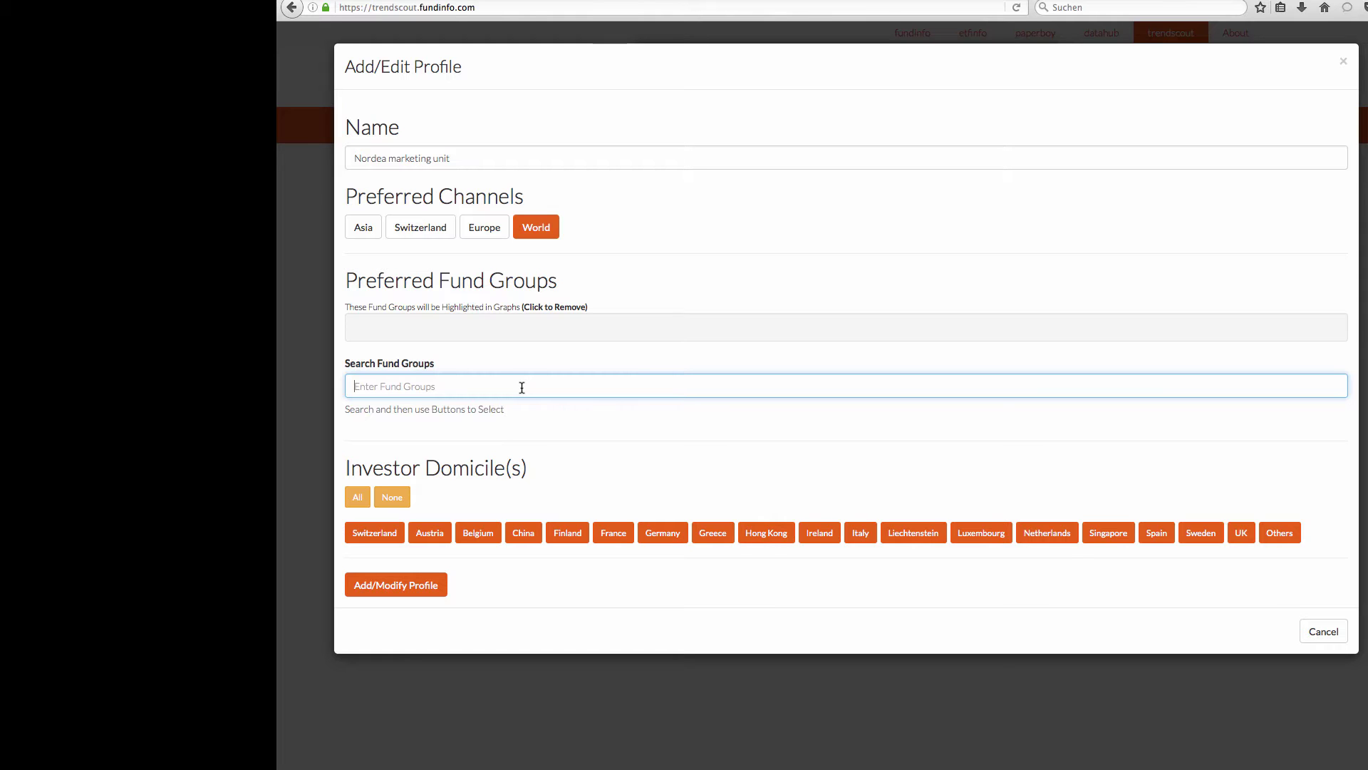
pyautogui.write('No')
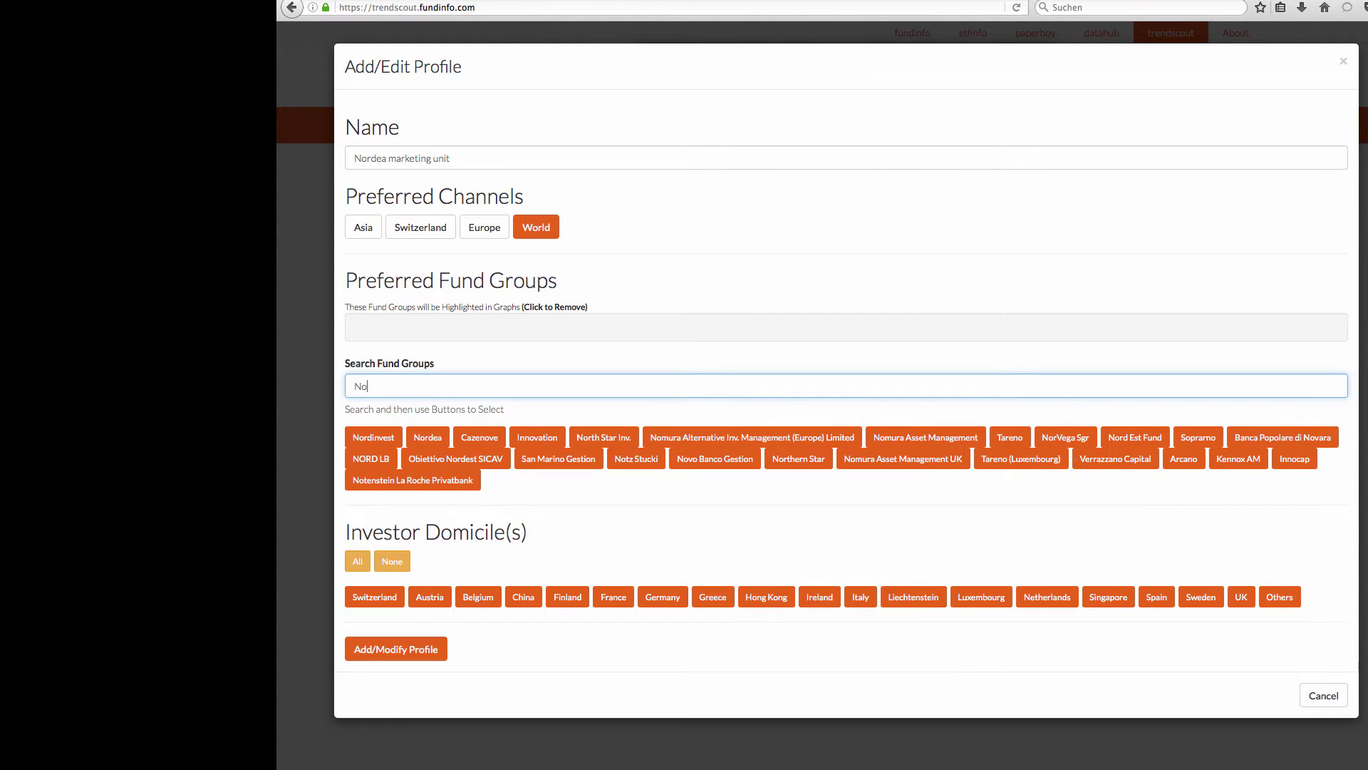
pyautogui.write('rdea')
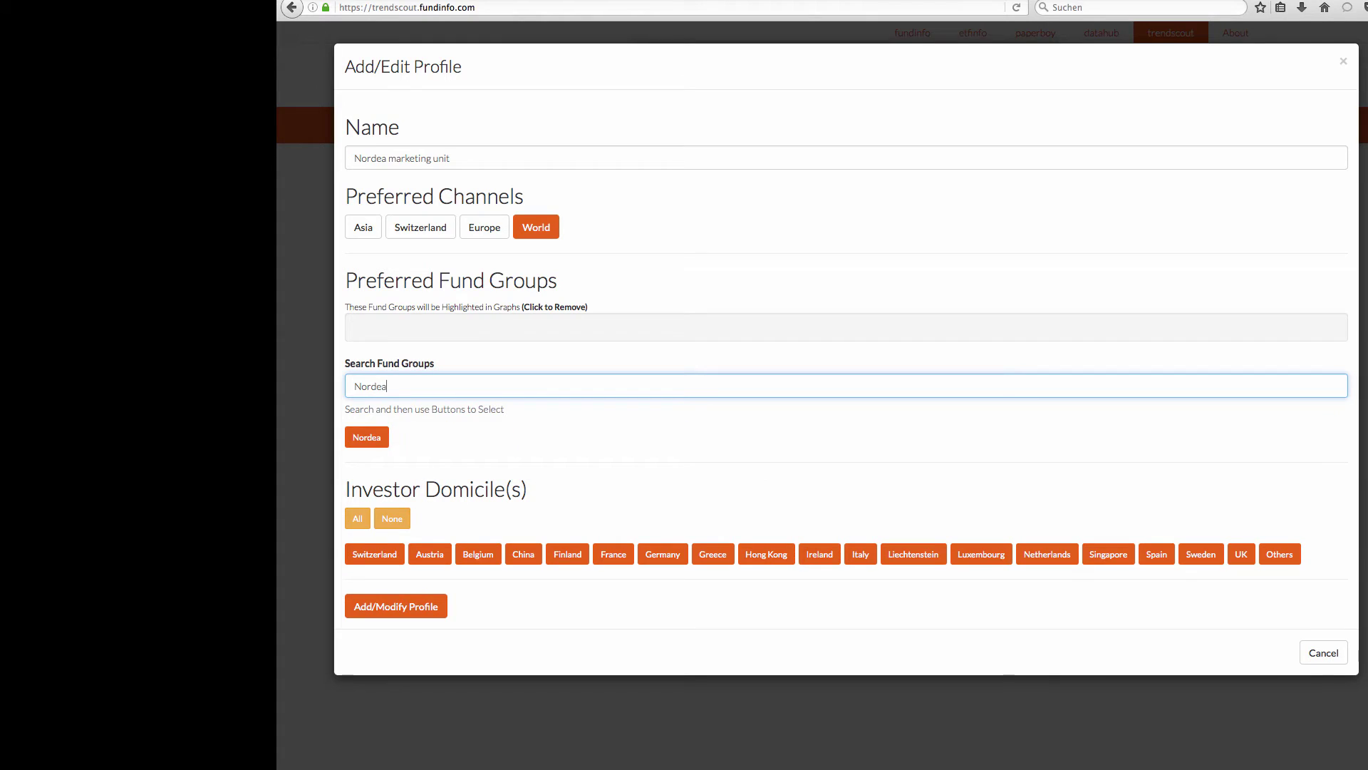
pyautogui.click(364, 439)
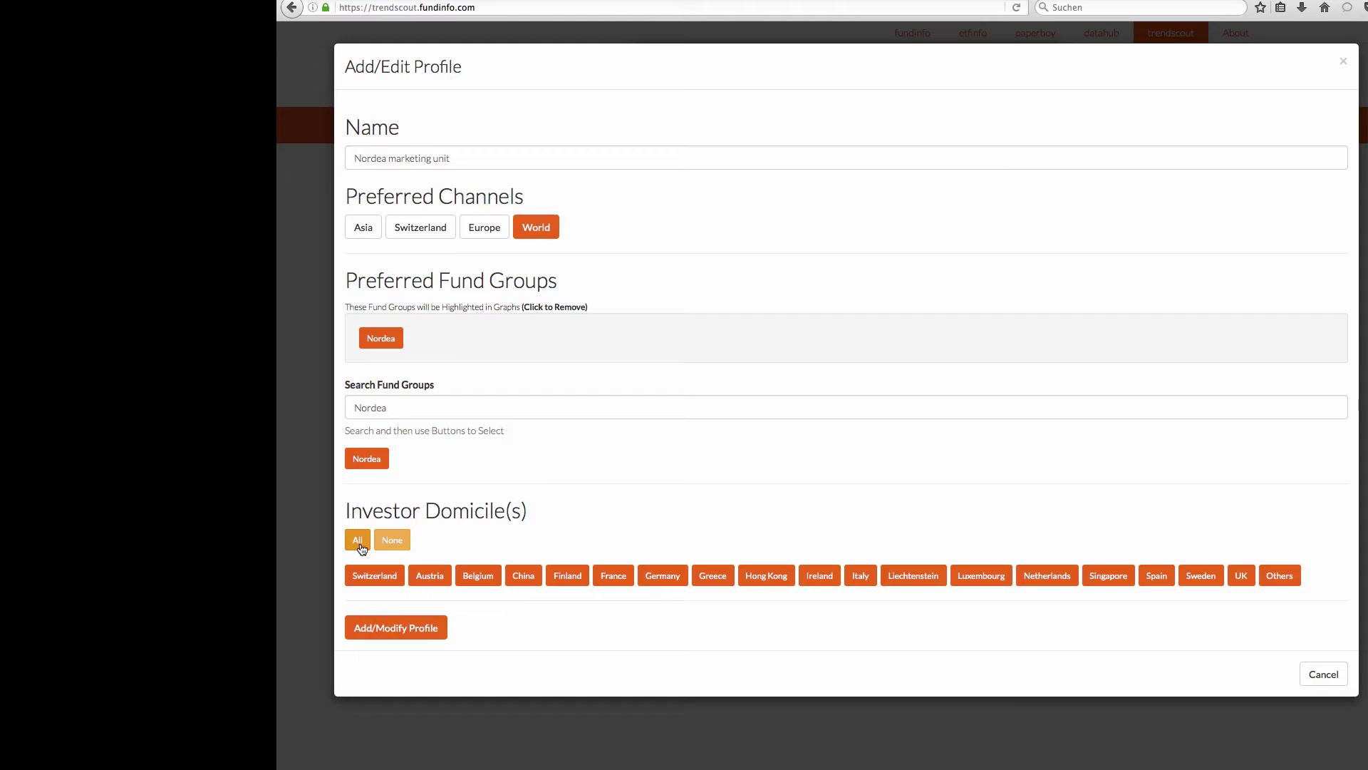
pyautogui.click(362, 574)
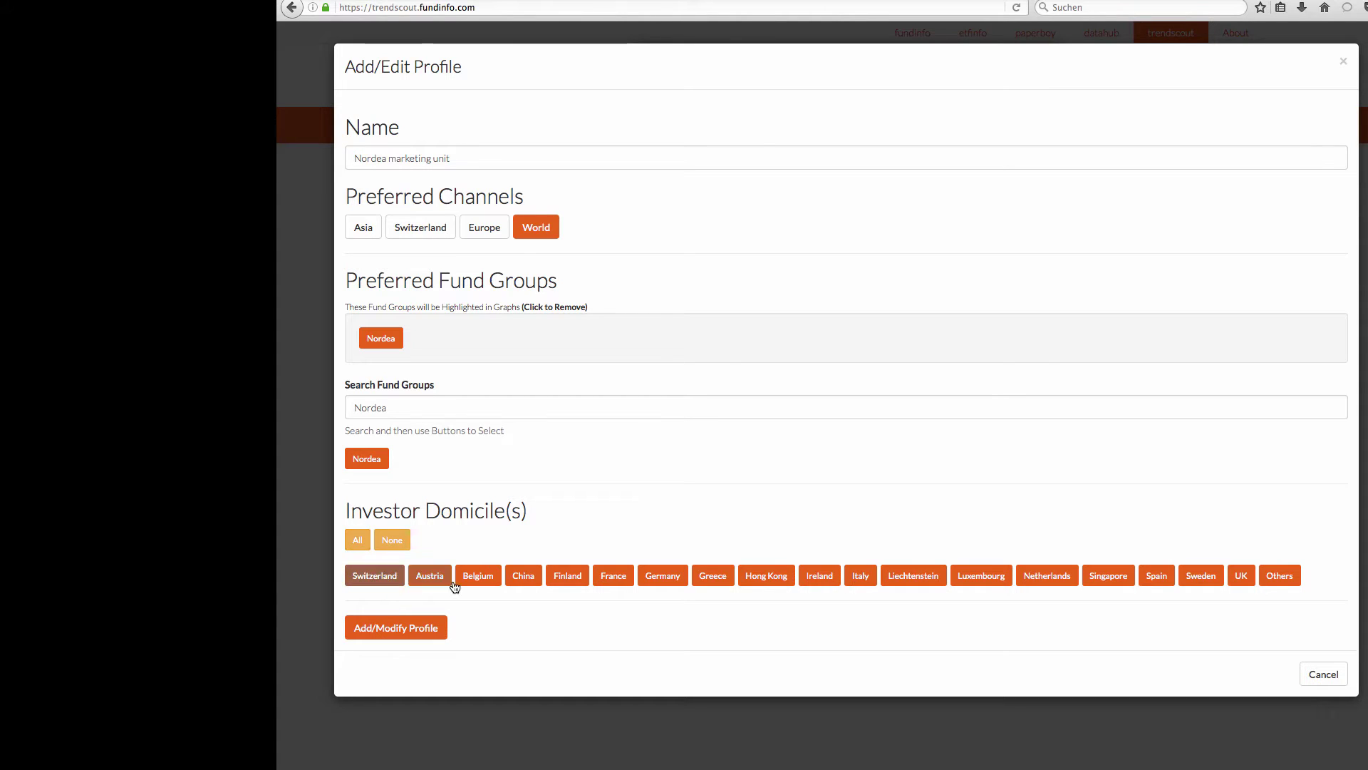
# Save the profile, select Nordea marketing unit as active and confirm.
pyautogui.click(383, 630)
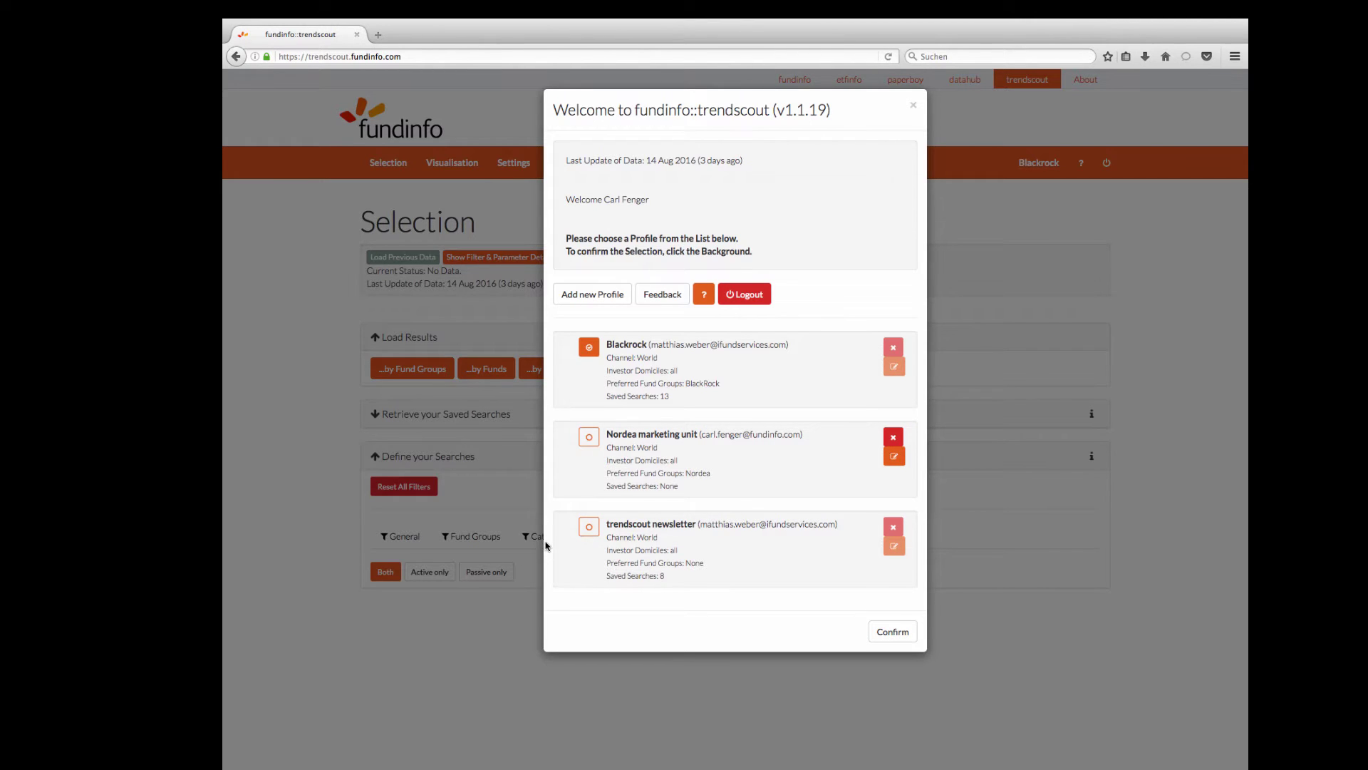
pyautogui.click(590, 441)
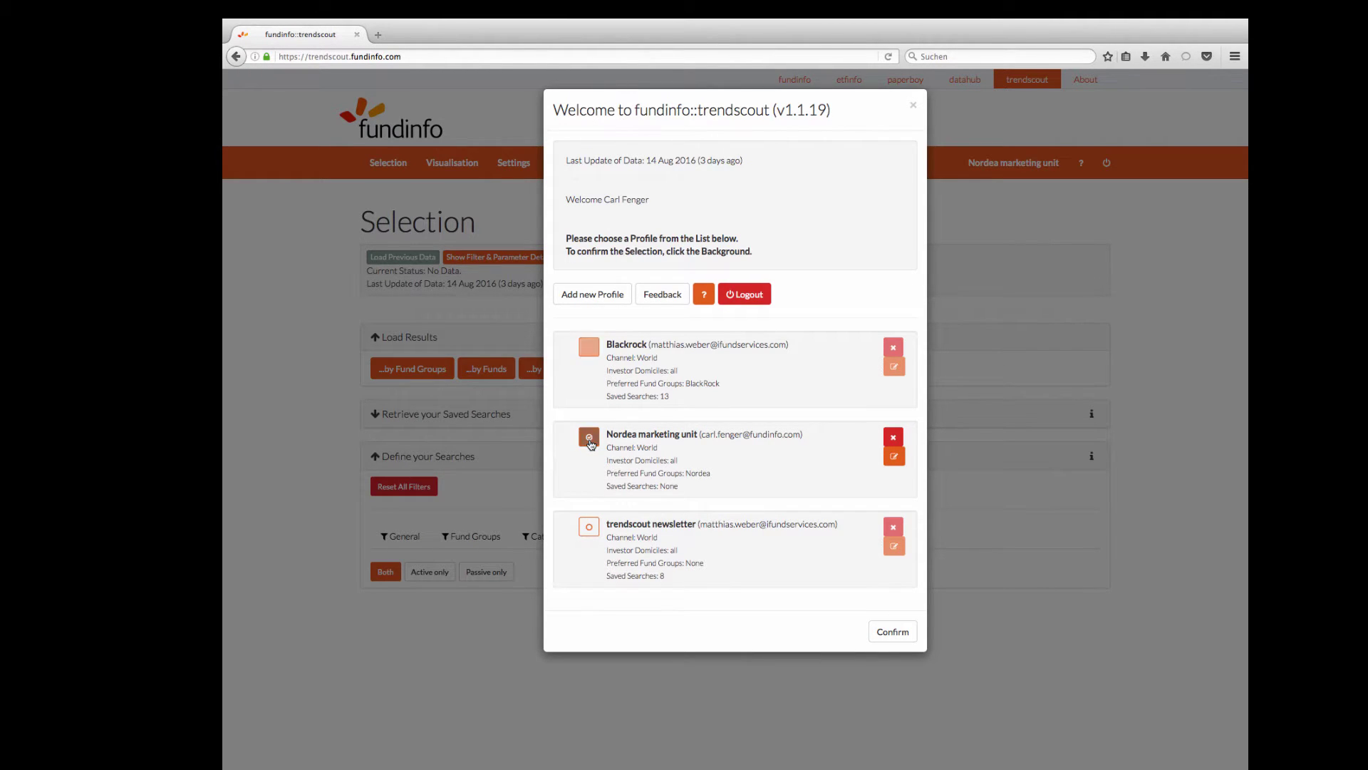
pyautogui.click(893, 632)
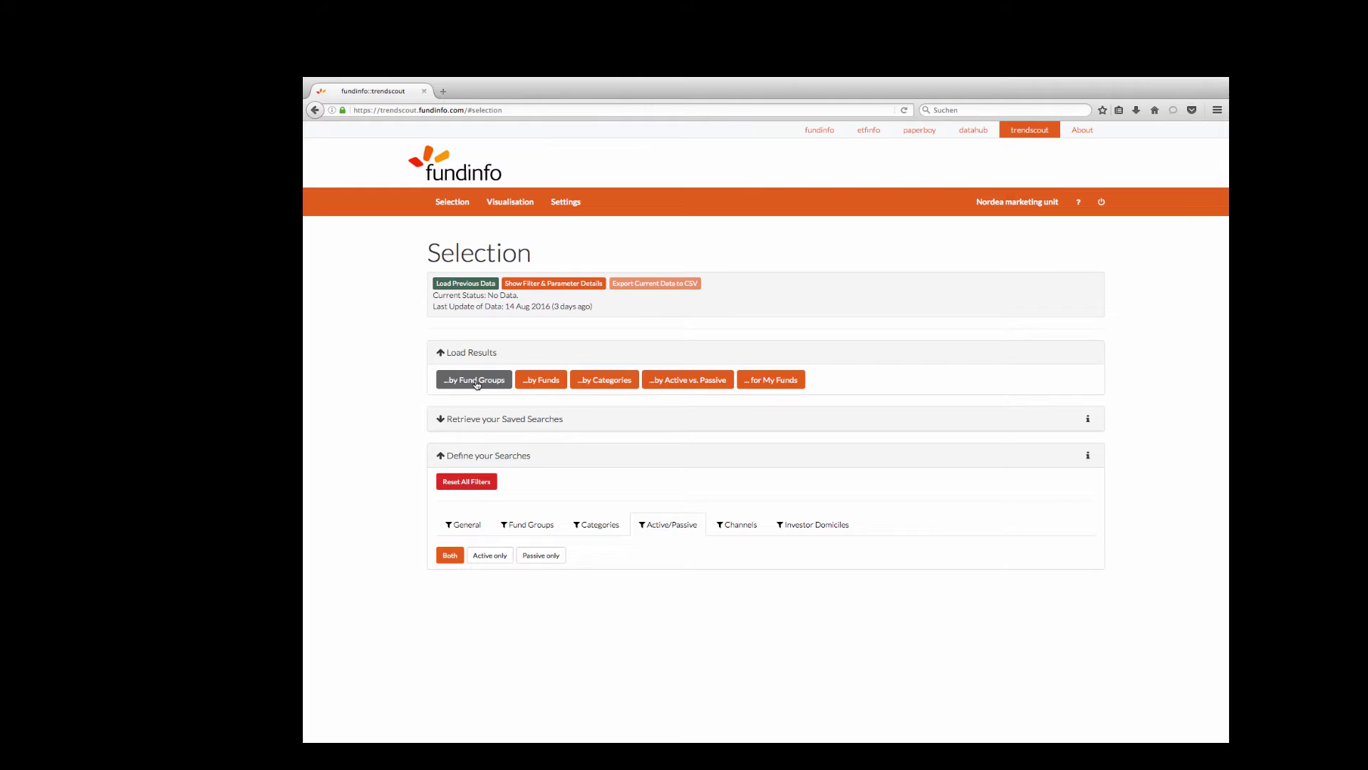
# Load results by fund group and briefly check the chart's number-of-lines settings.
pyautogui.click(477, 384)
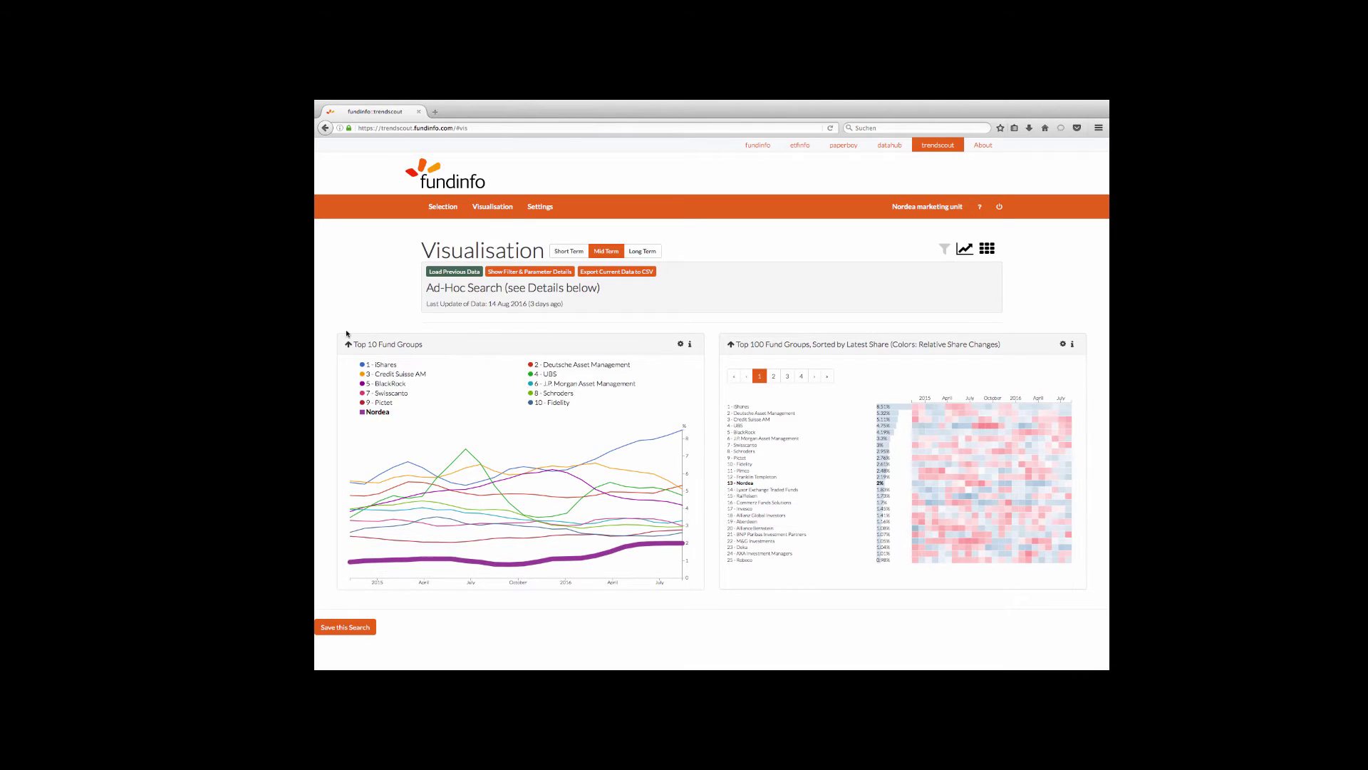
pyautogui.click(680, 344)
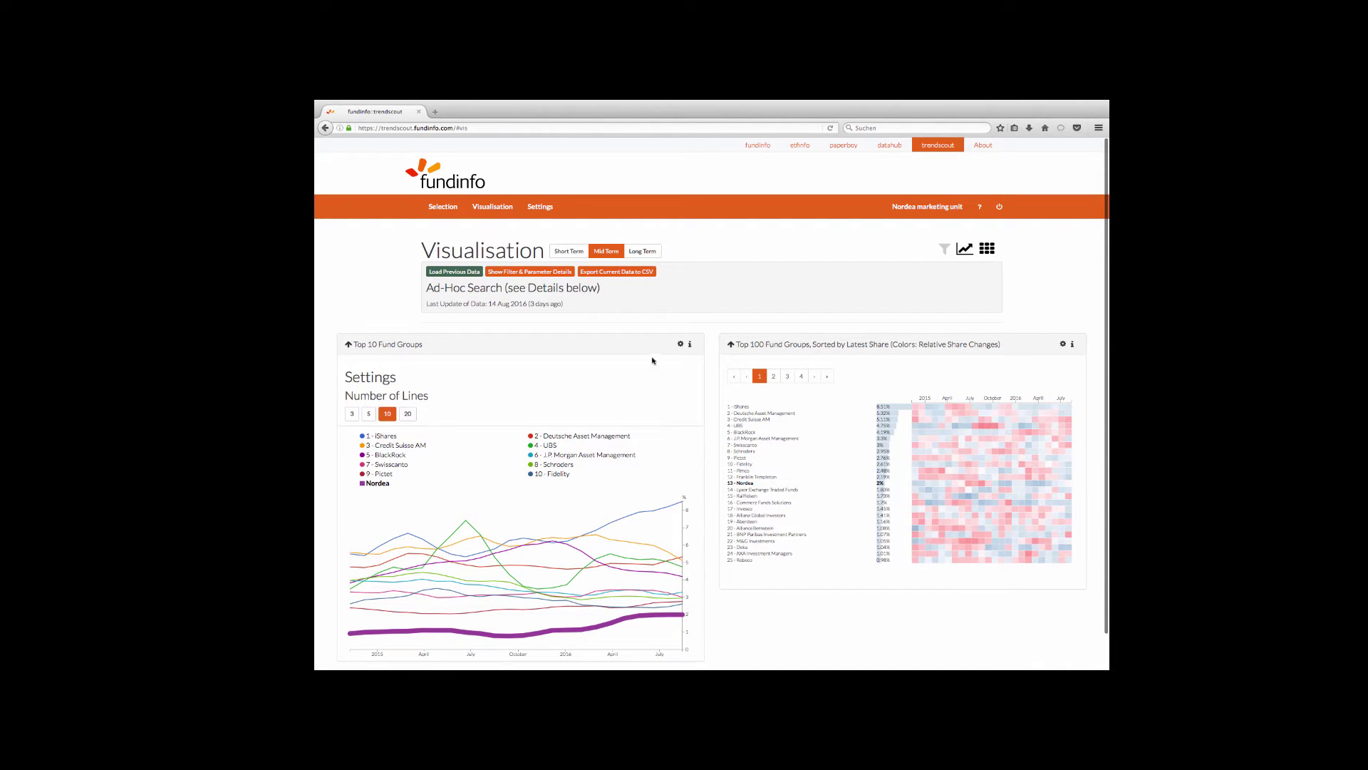
pyautogui.click(680, 345)
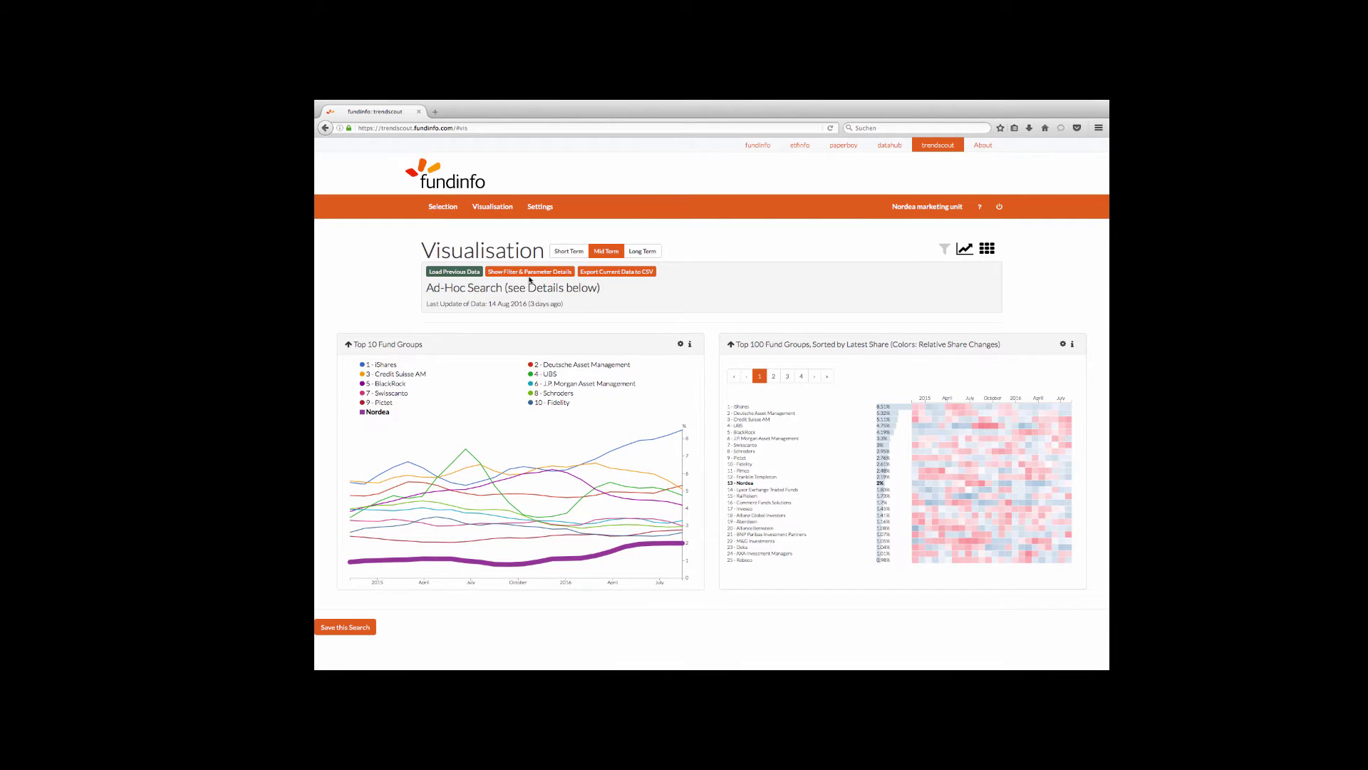
# Show filter and parameter details, highlighting the Time Span and other filter lines.
pyautogui.click(528, 273)
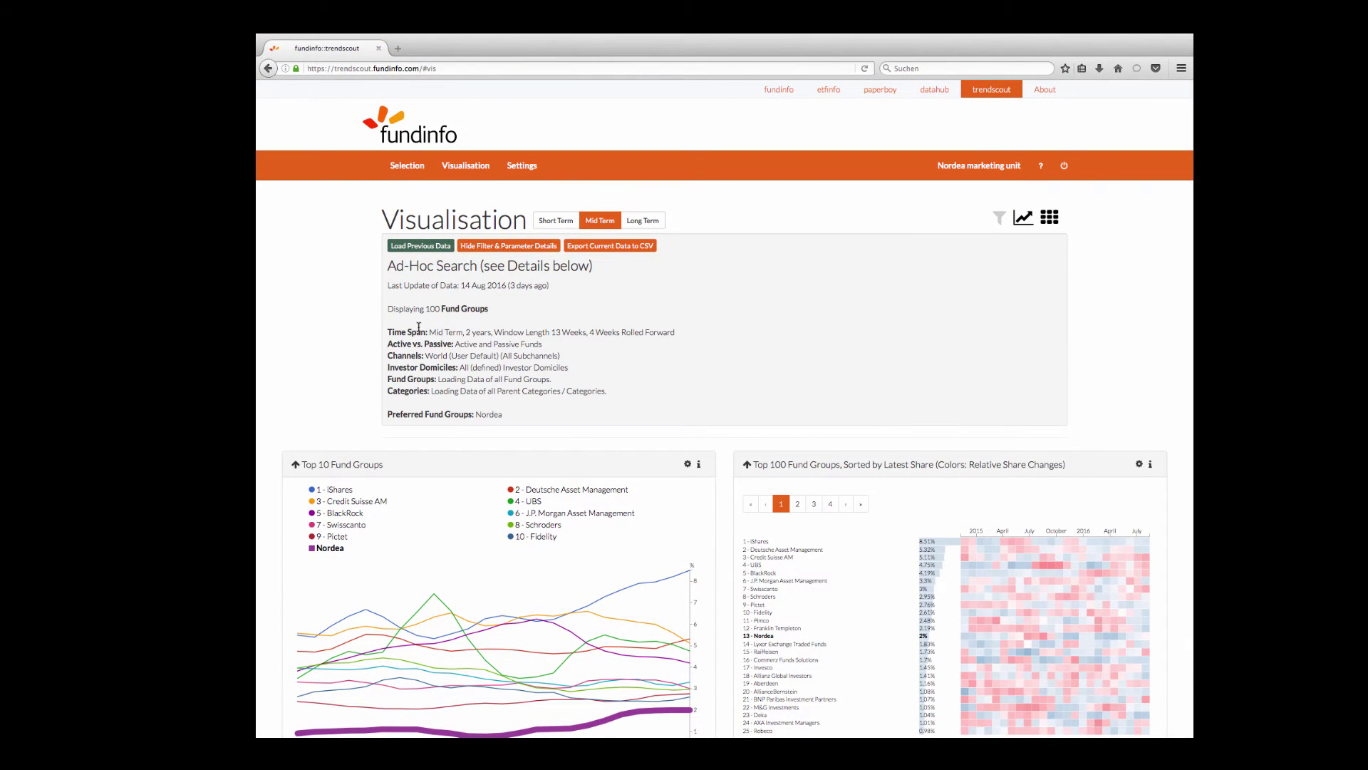
pyautogui.moveTo(387, 332); pyautogui.dragTo(678, 331)
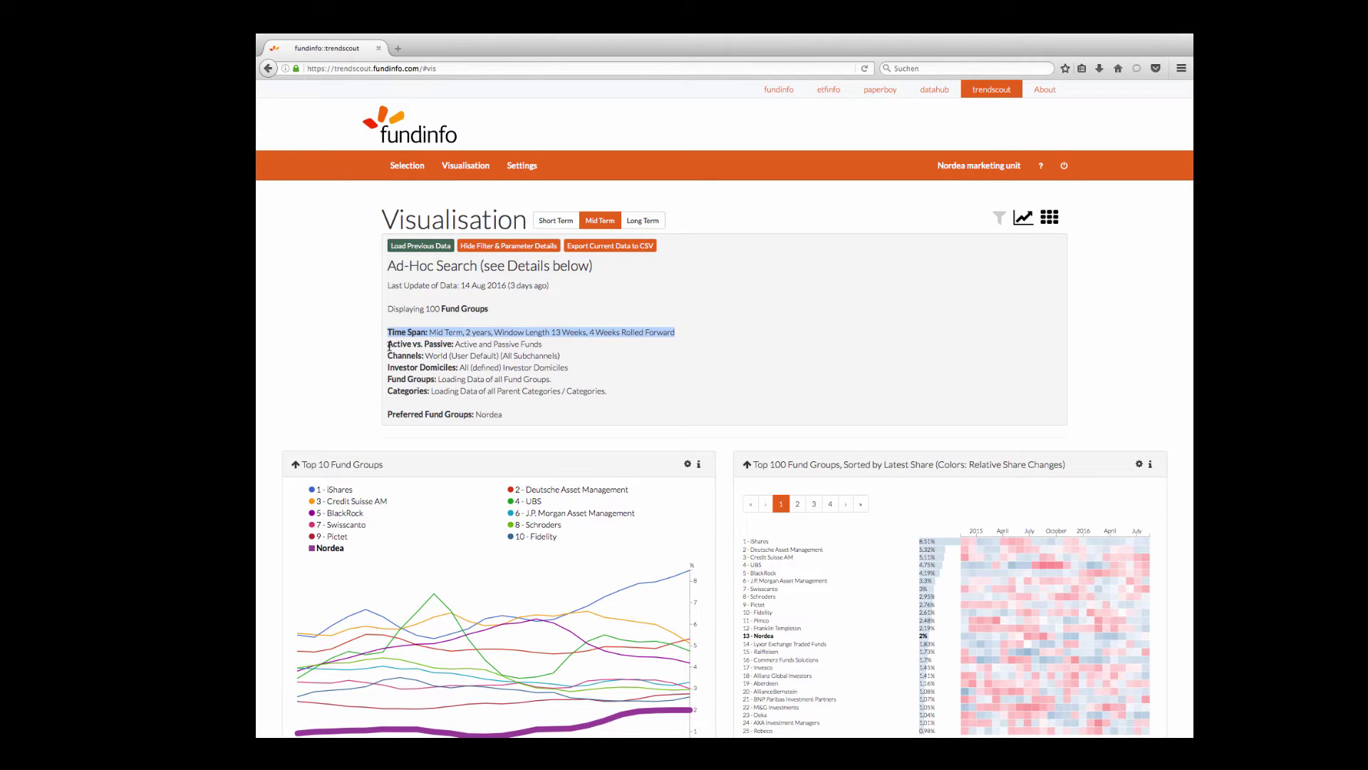
pyautogui.moveTo(388, 346); pyautogui.dragTo(643, 390)
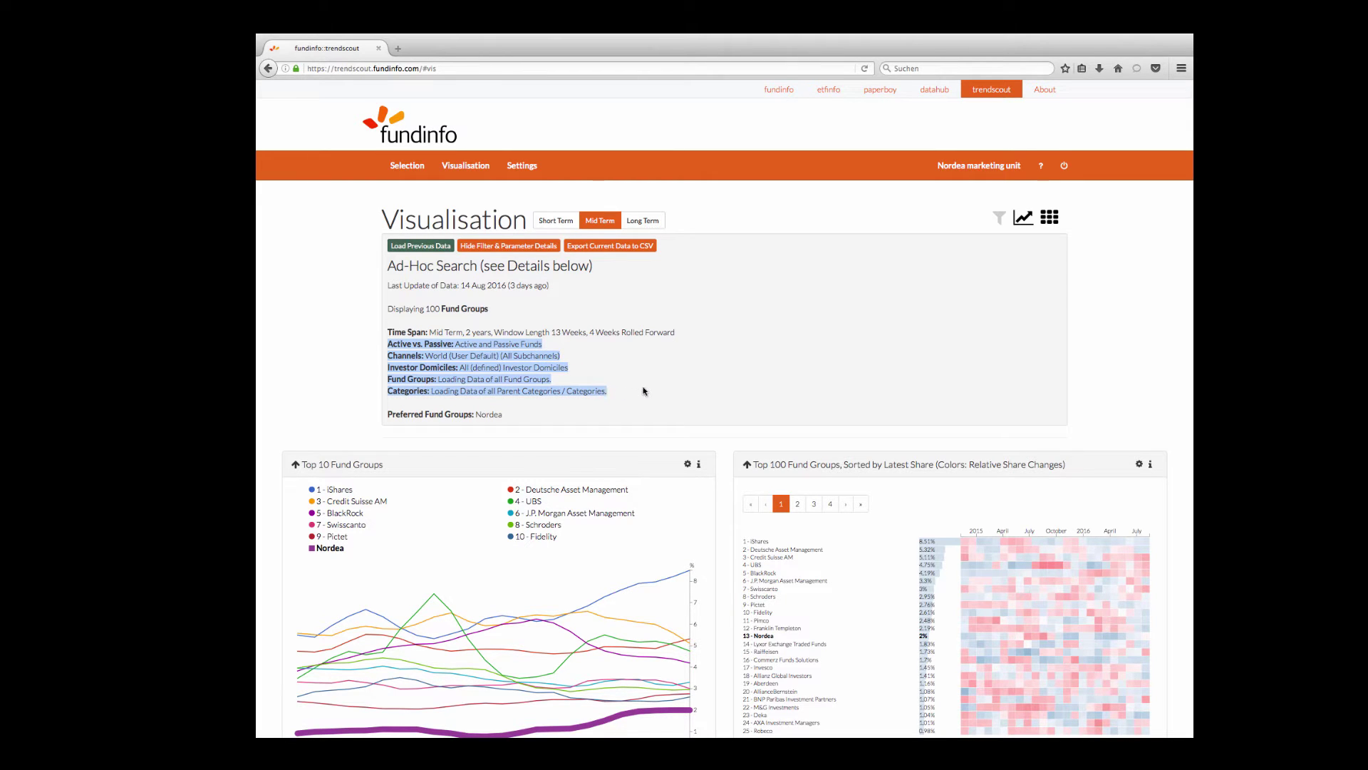
pyautogui.click(659, 391)
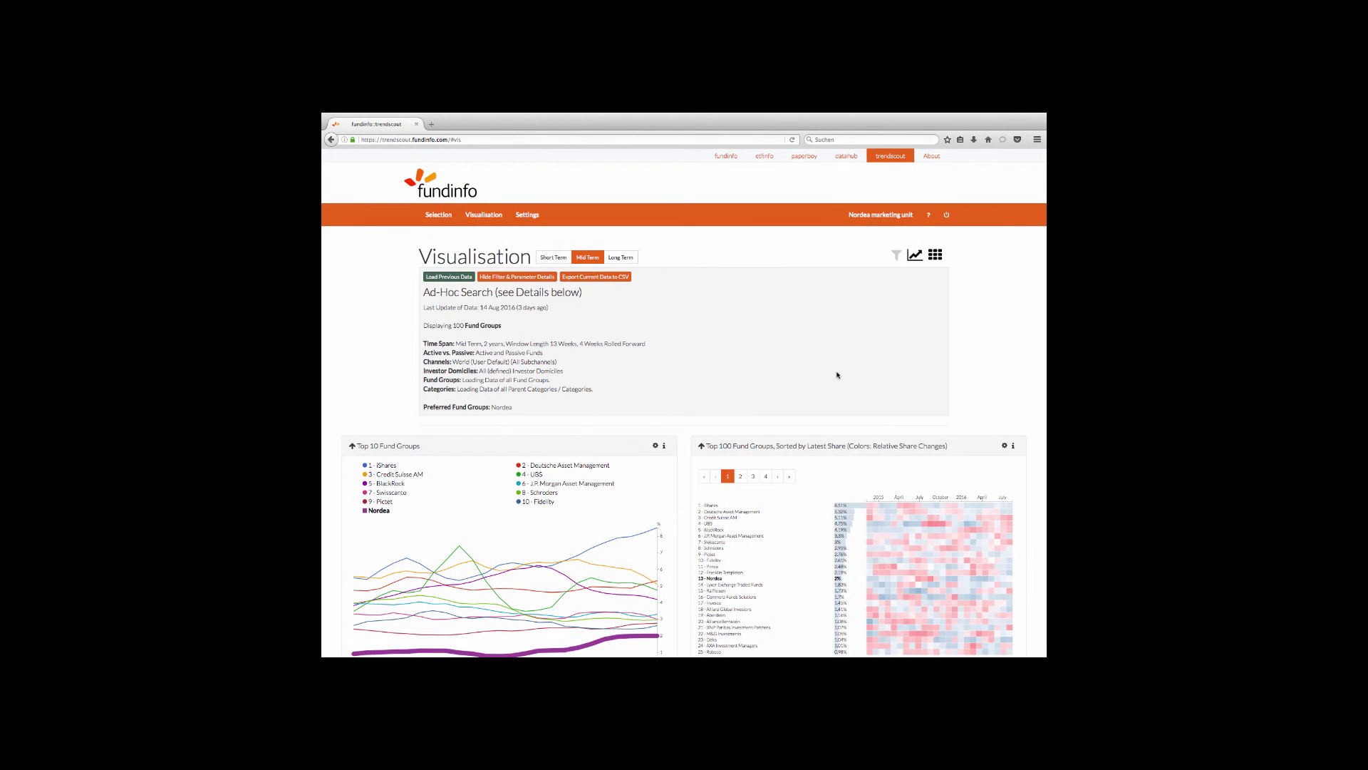
pyautogui.scroll(-2, 836, 375)
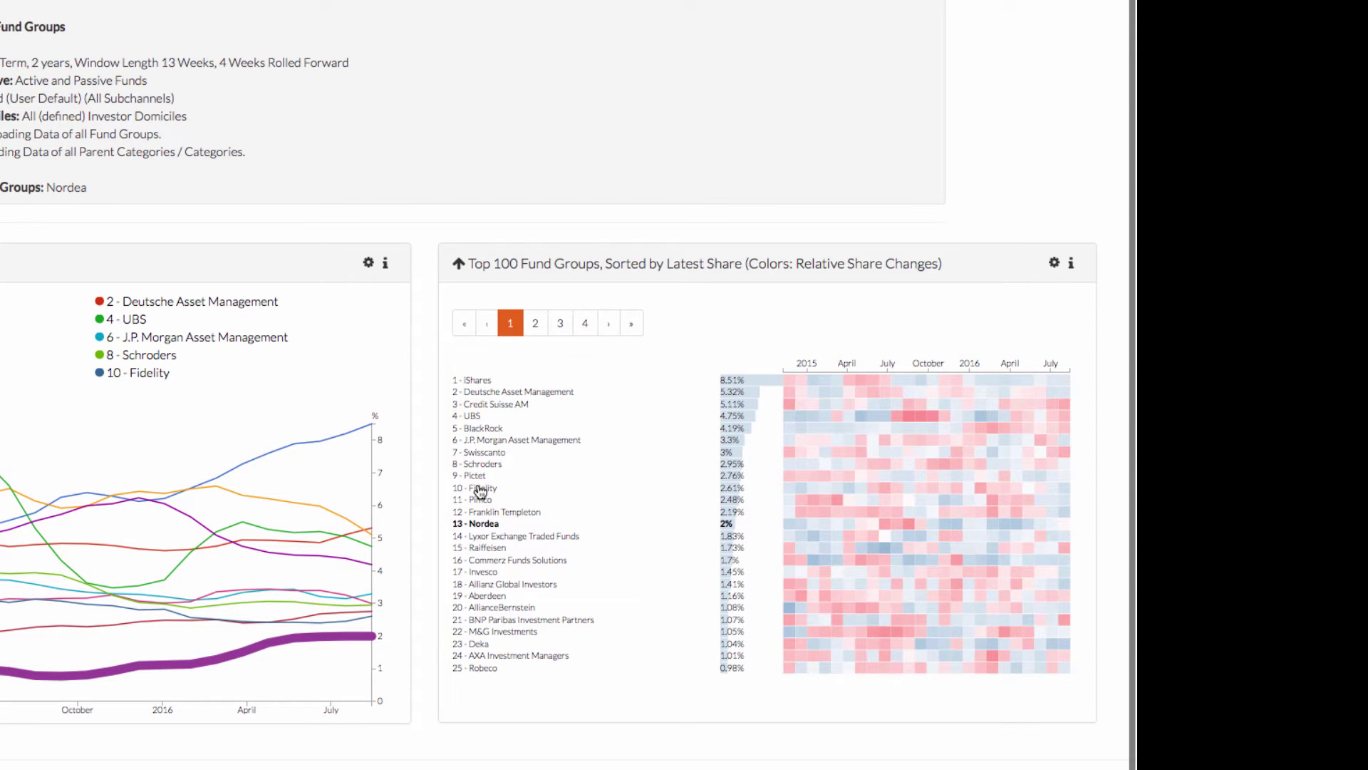
# Drill down into the Fidelity fund group's funds.
pyautogui.click(479, 489)
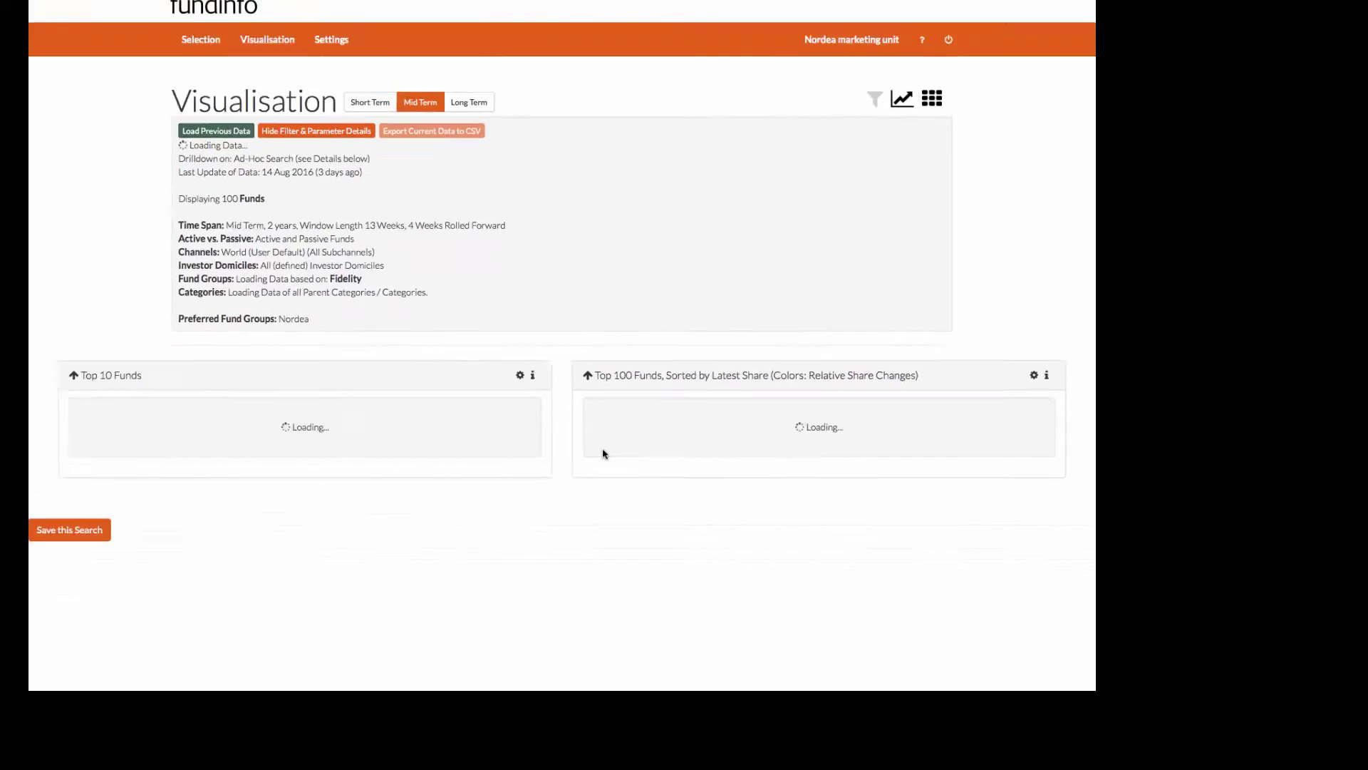
pyautogui.scroll(-2, 641, 223)
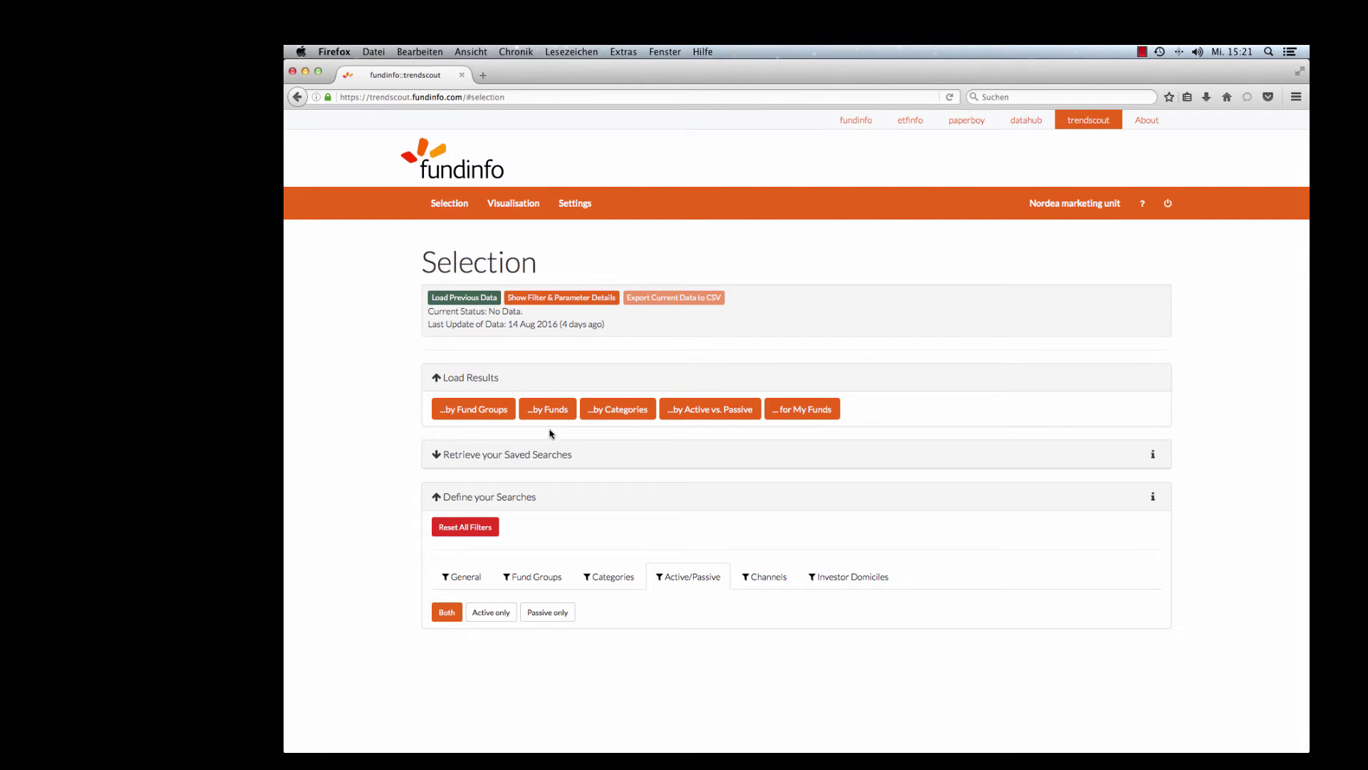
# Load results by fund, inspect the Top 10 Funds chart lines, then return to Selection.
pyautogui.click(549, 411)
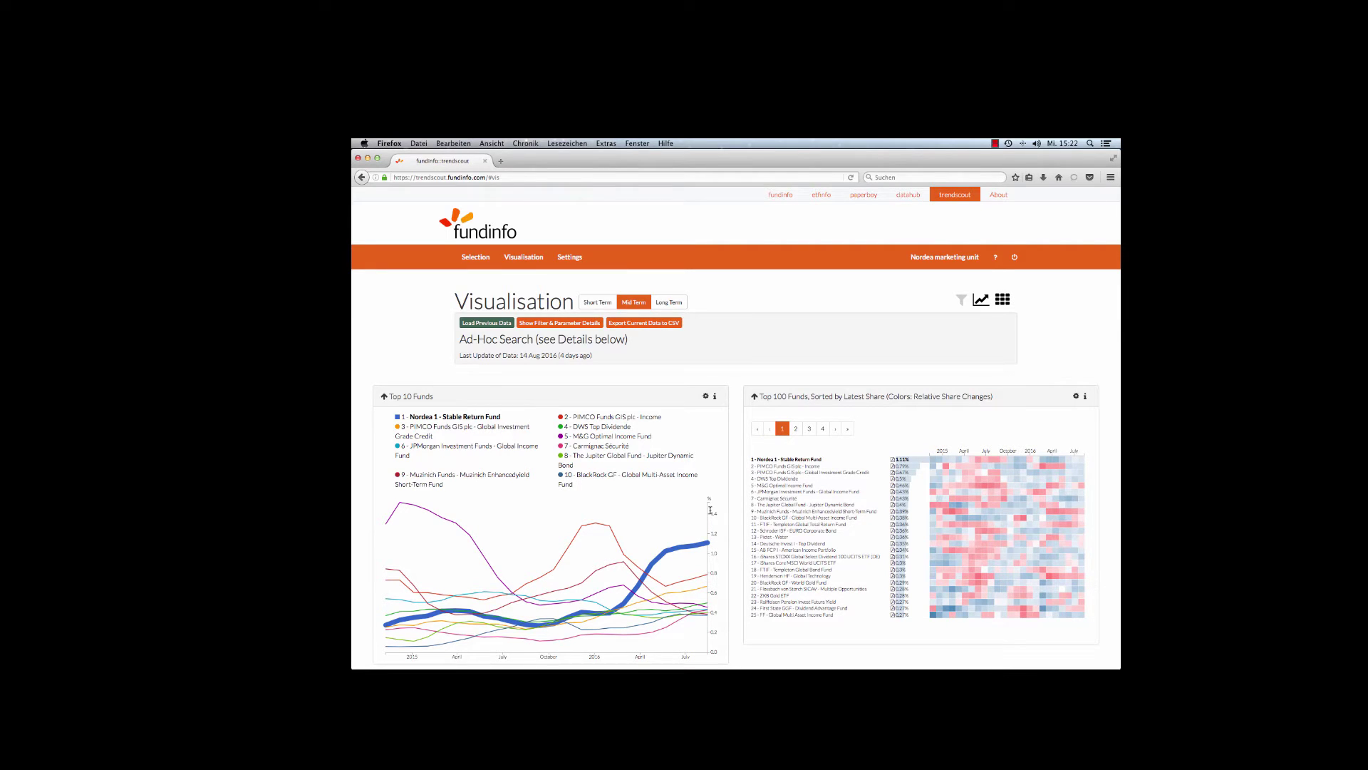
pyautogui.moveTo(611, 531)
pyautogui.moveTo(608, 566)
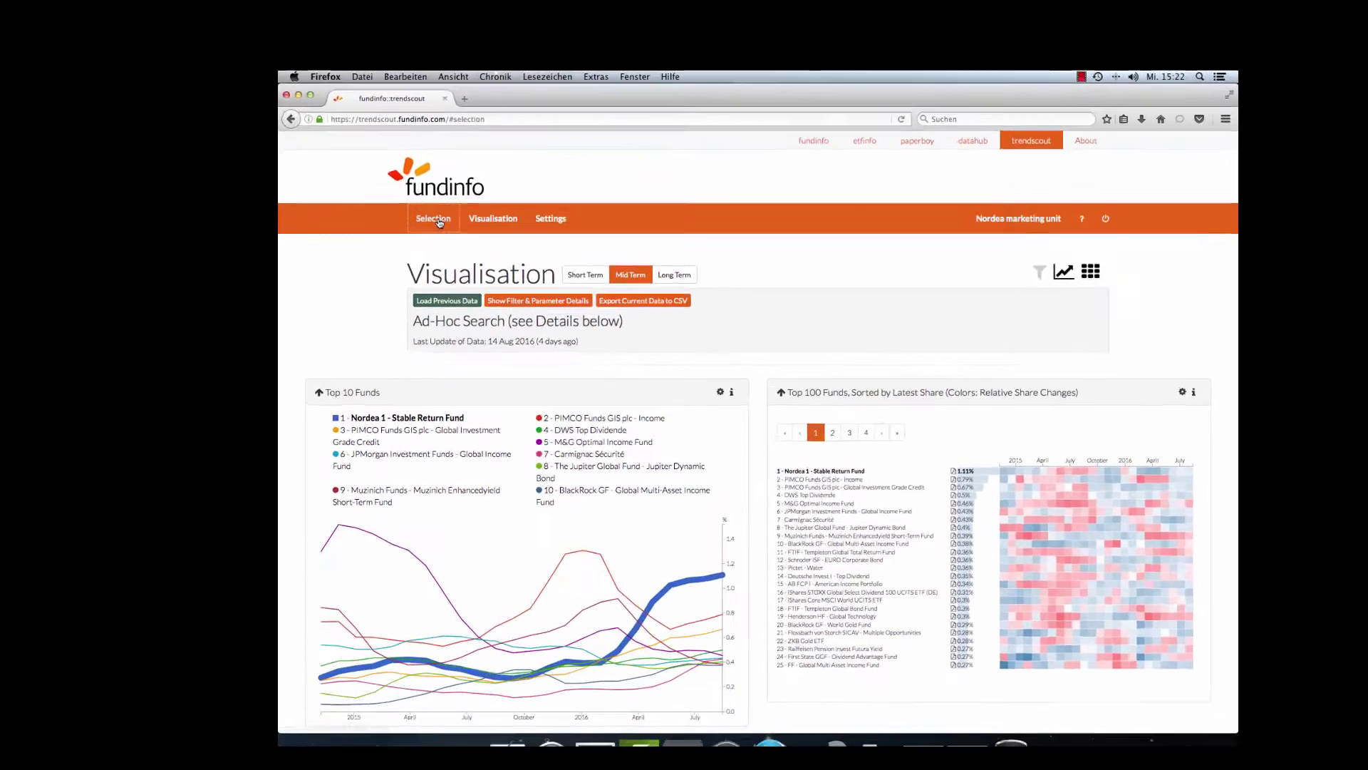
pyautogui.click(481, 260)
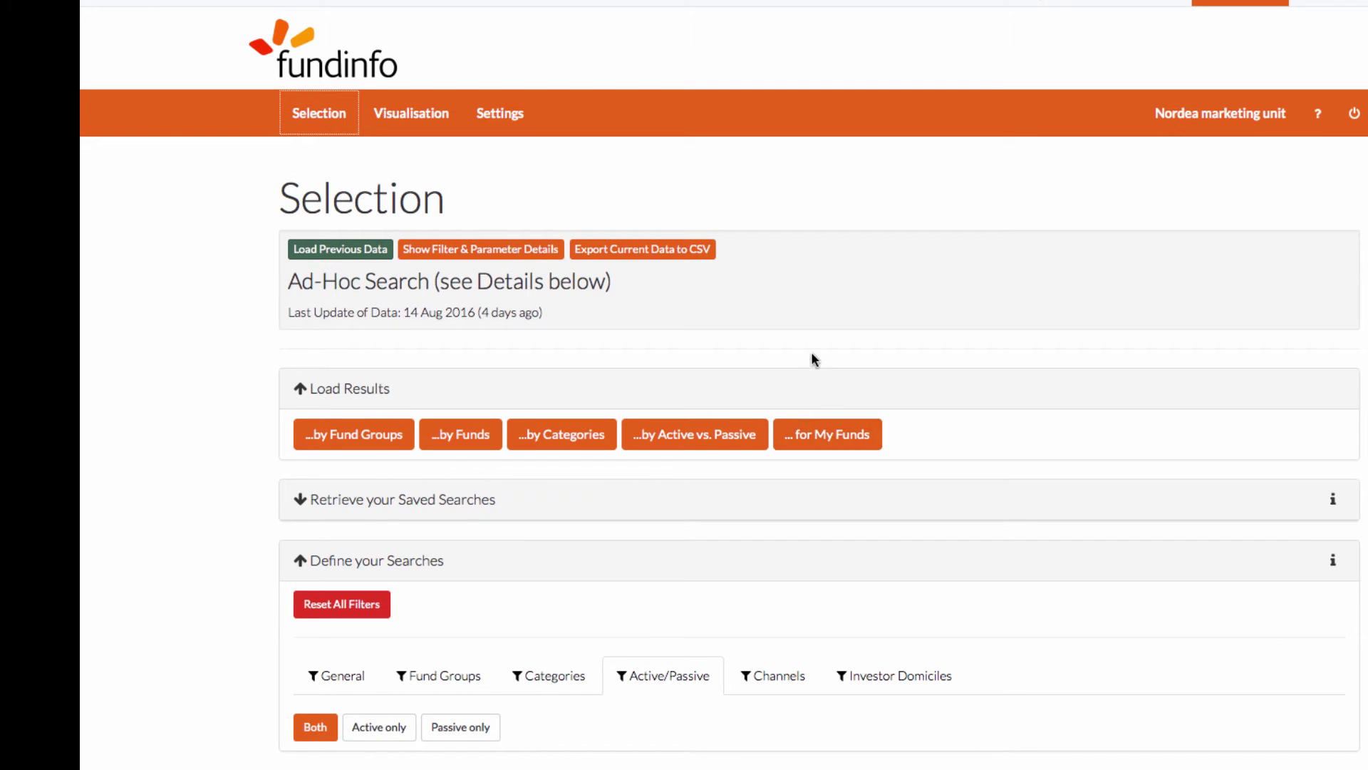
# Return to the Visualisation page with the Top 10 Funds chart and fund heat map.
pyautogui.click(413, 119)
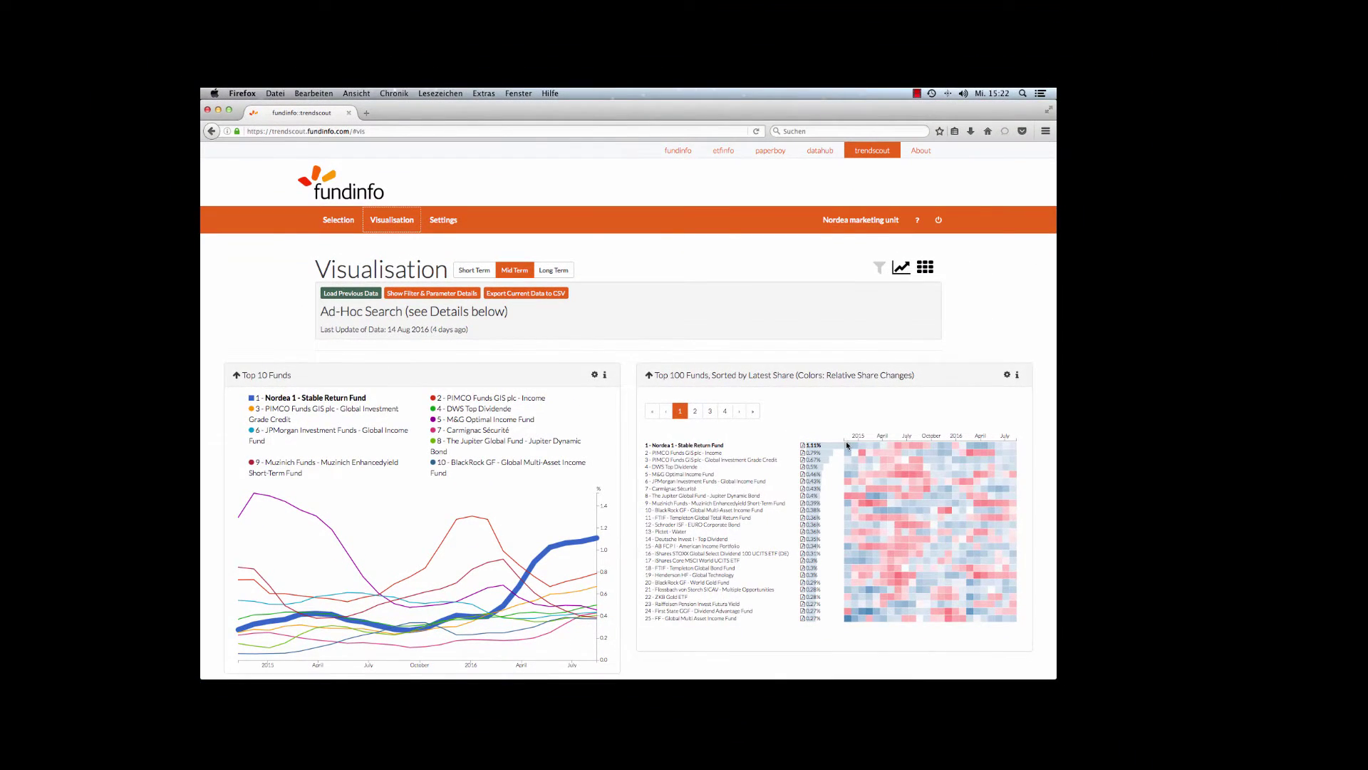
pyautogui.moveTo(847, 446)
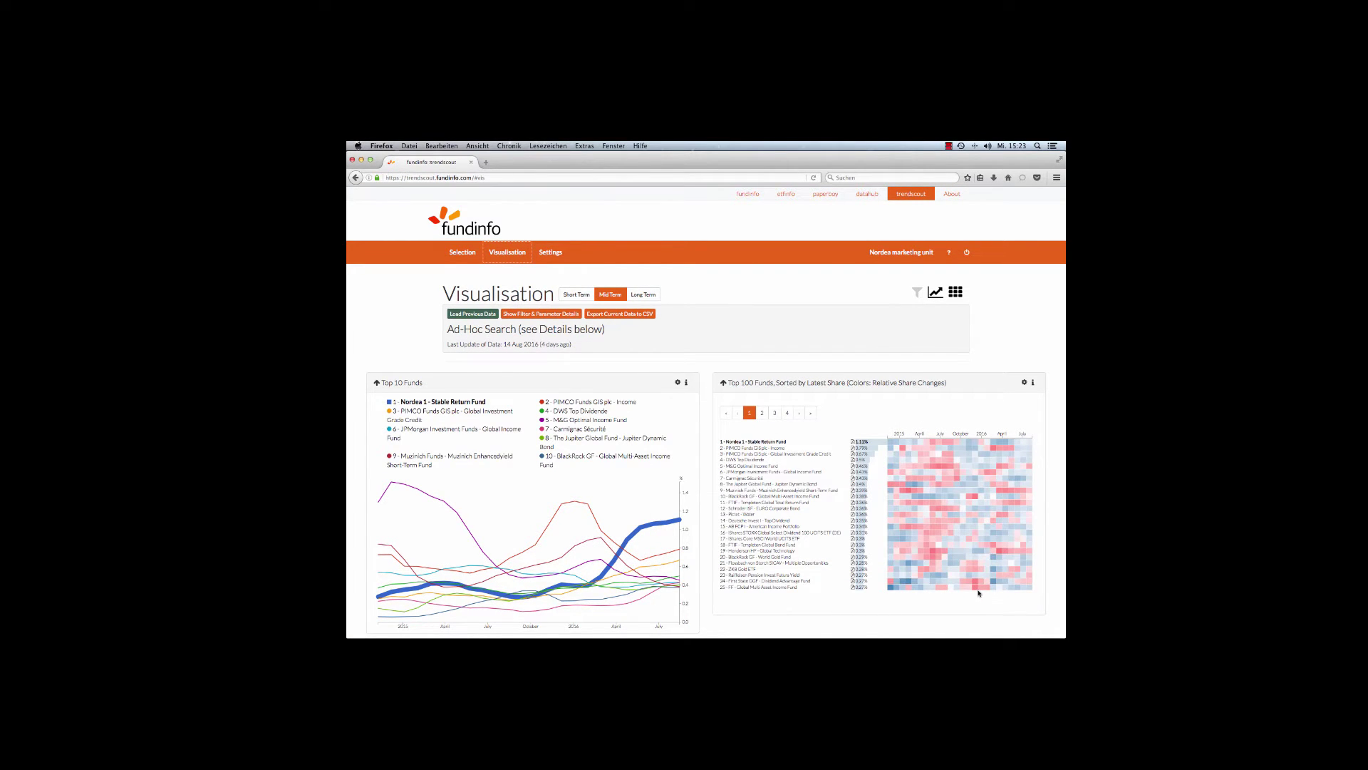
# Switch the fund charts to the Long Term range, then to Short Term.
pyautogui.moveTo(976, 590)
pyautogui.click(643, 293)
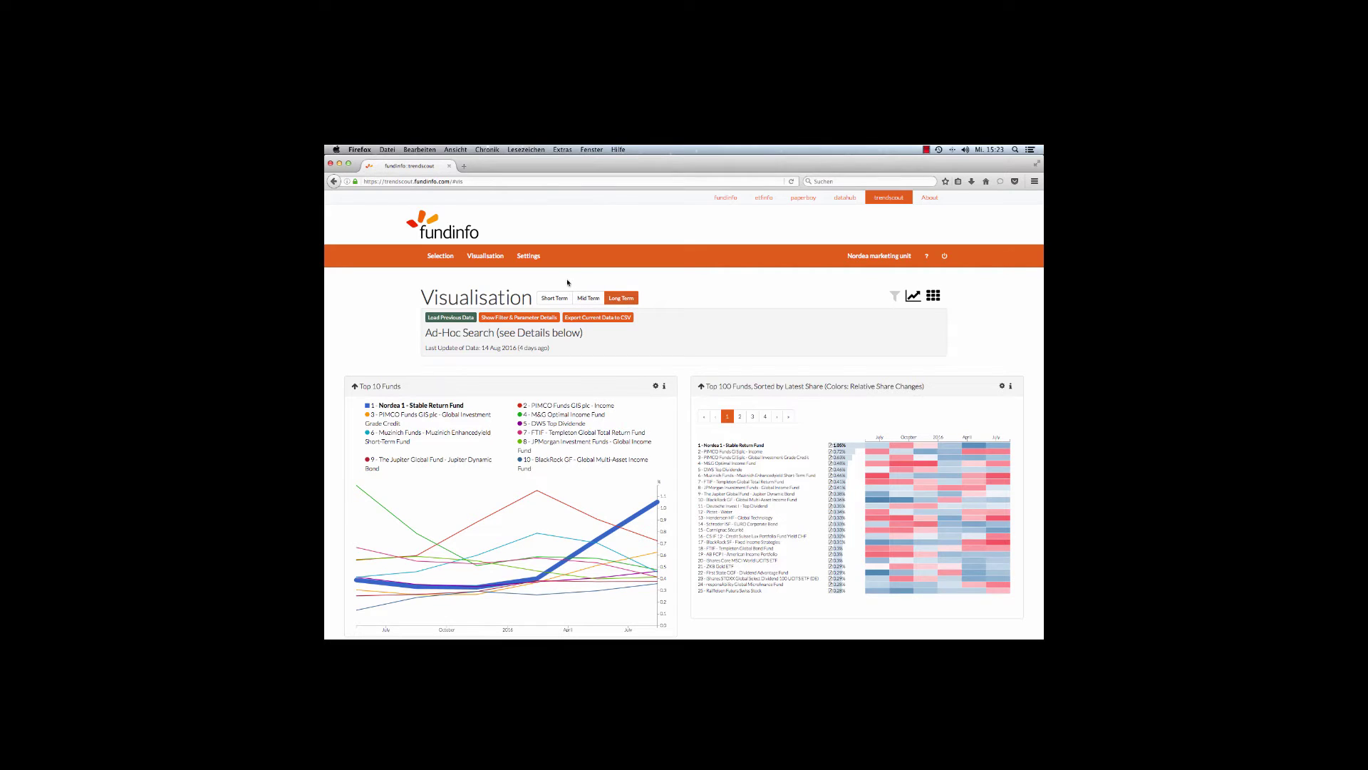
pyautogui.click(550, 303)
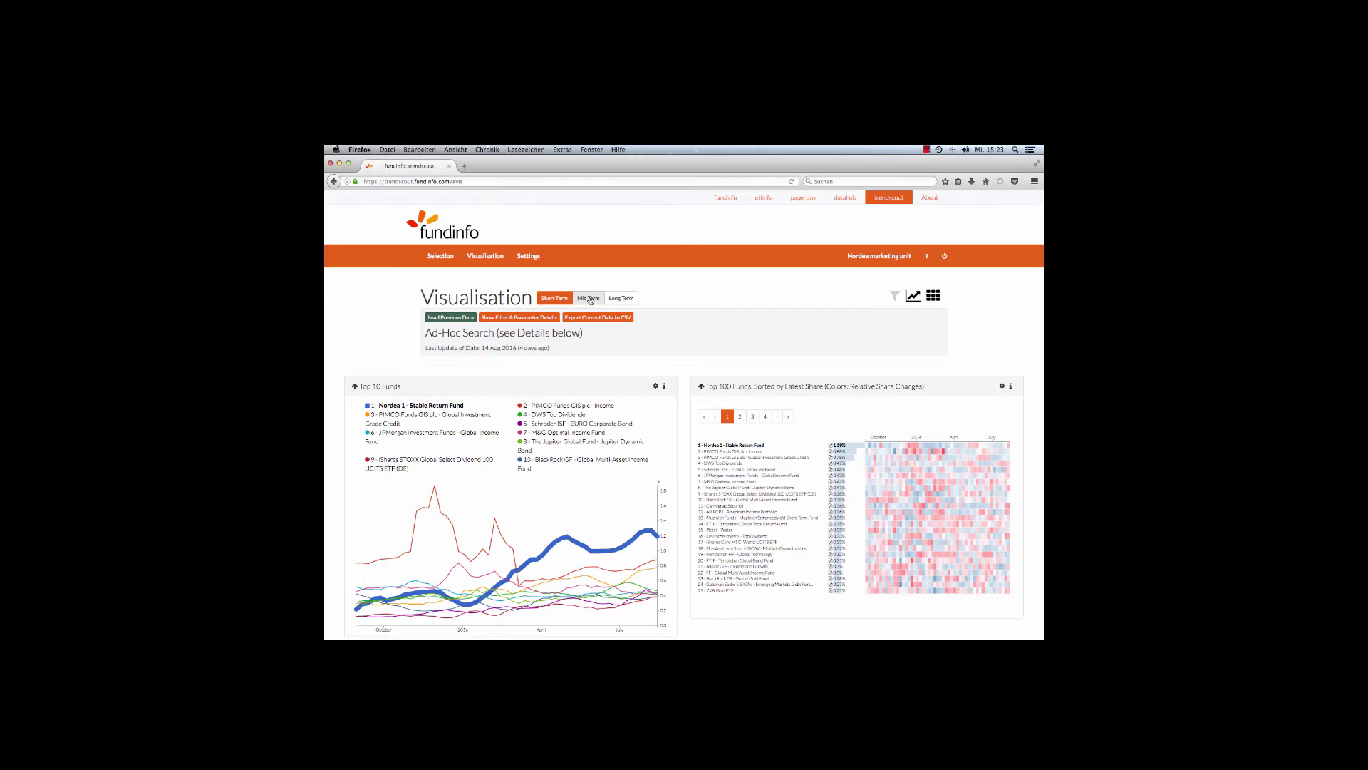
# Return the fund charts to the Mid Term span and inspect the heat map's fund rows.
pyautogui.click(589, 297)
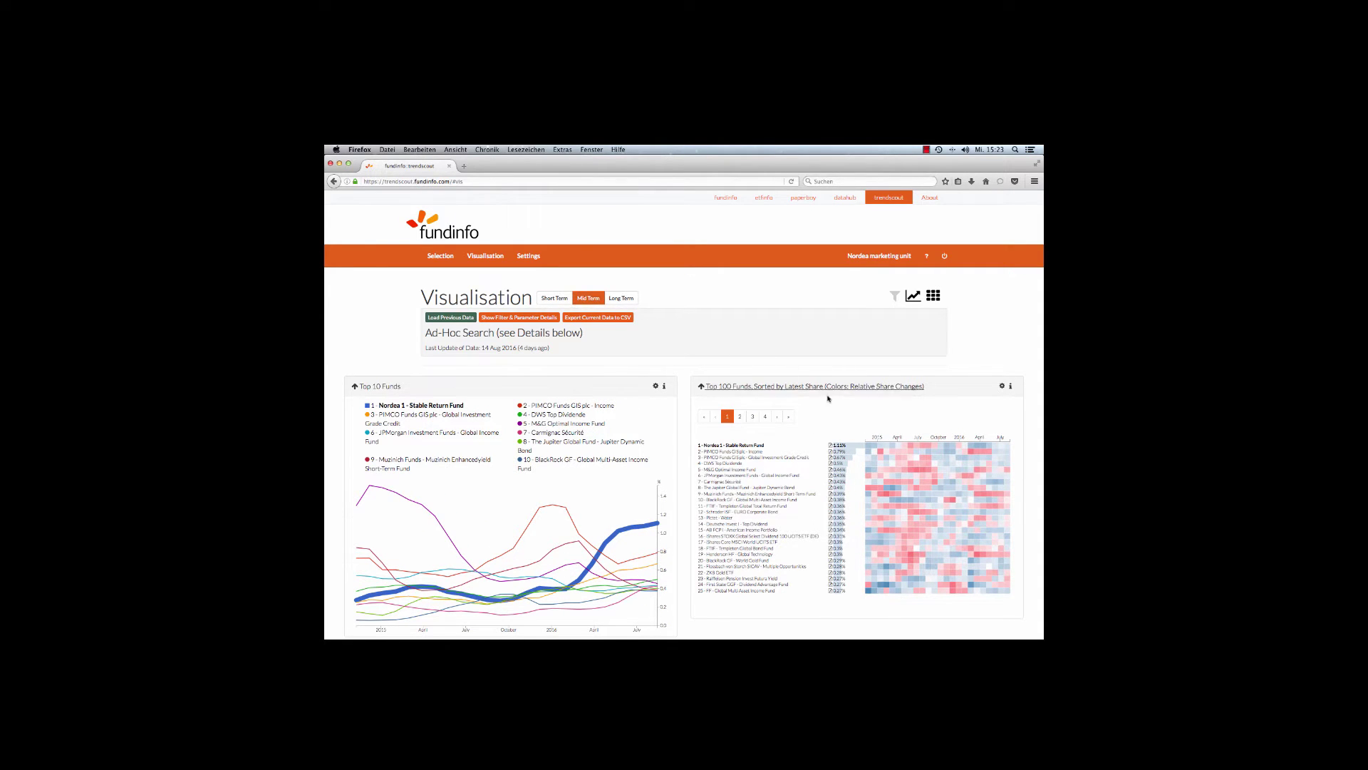
pyautogui.moveTo(868, 446)
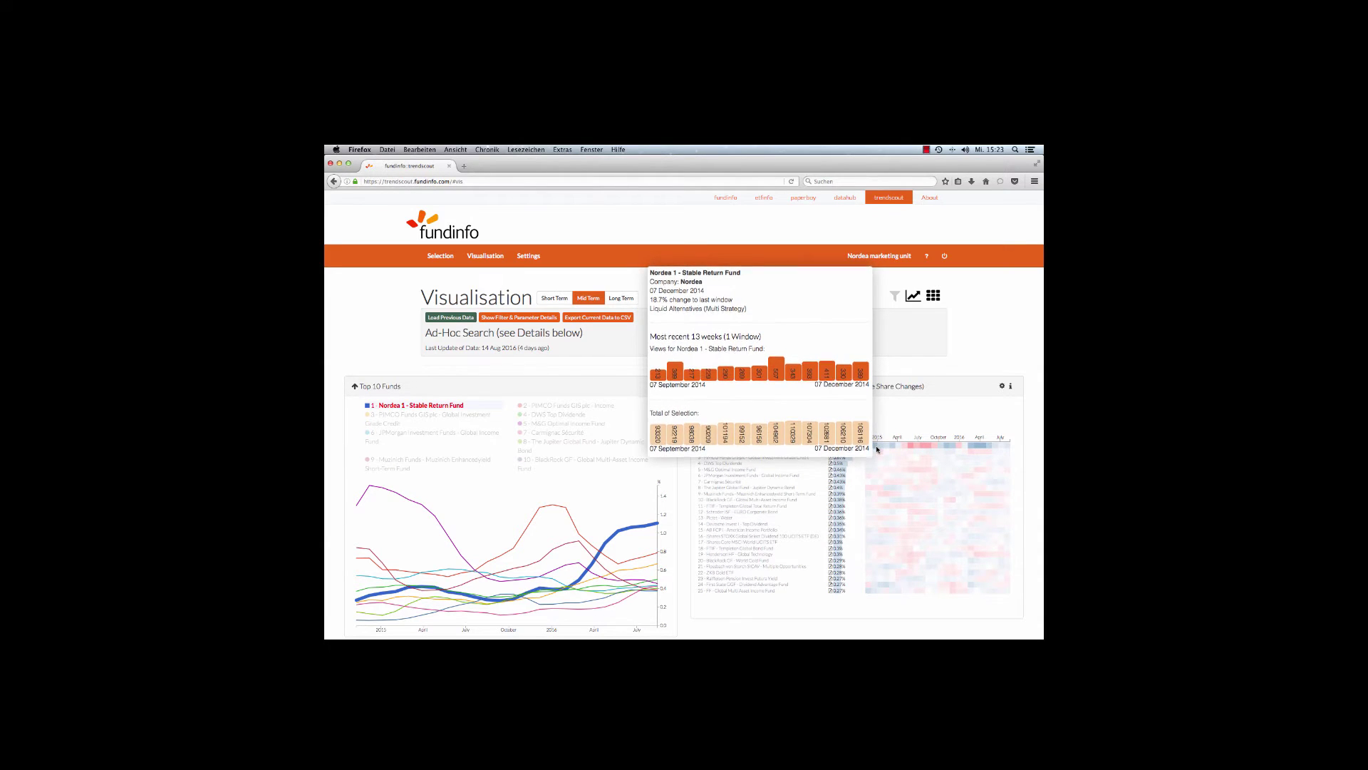
pyautogui.moveTo(878, 451)
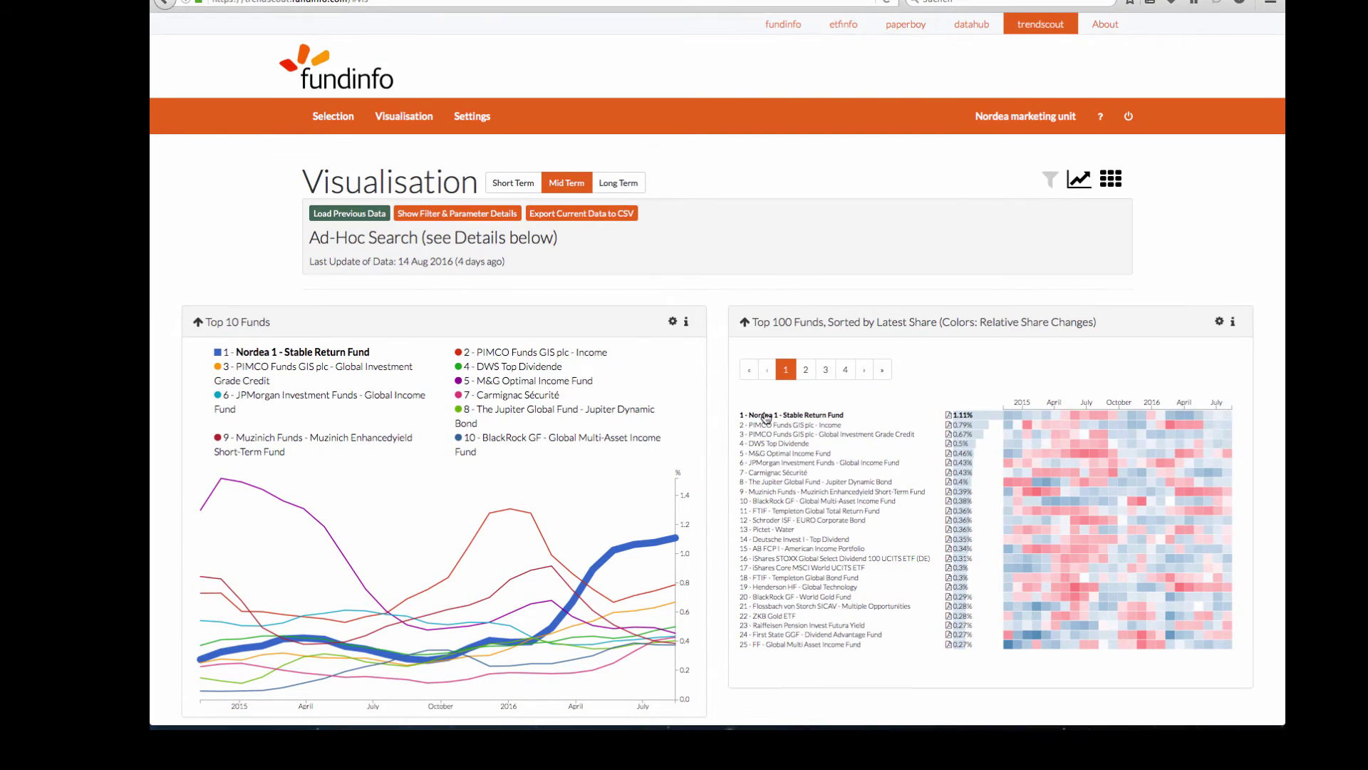
# Drill Nordea 1 - Stable Return Fund down by domicile instead of by channel.
pyautogui.click(766, 416)
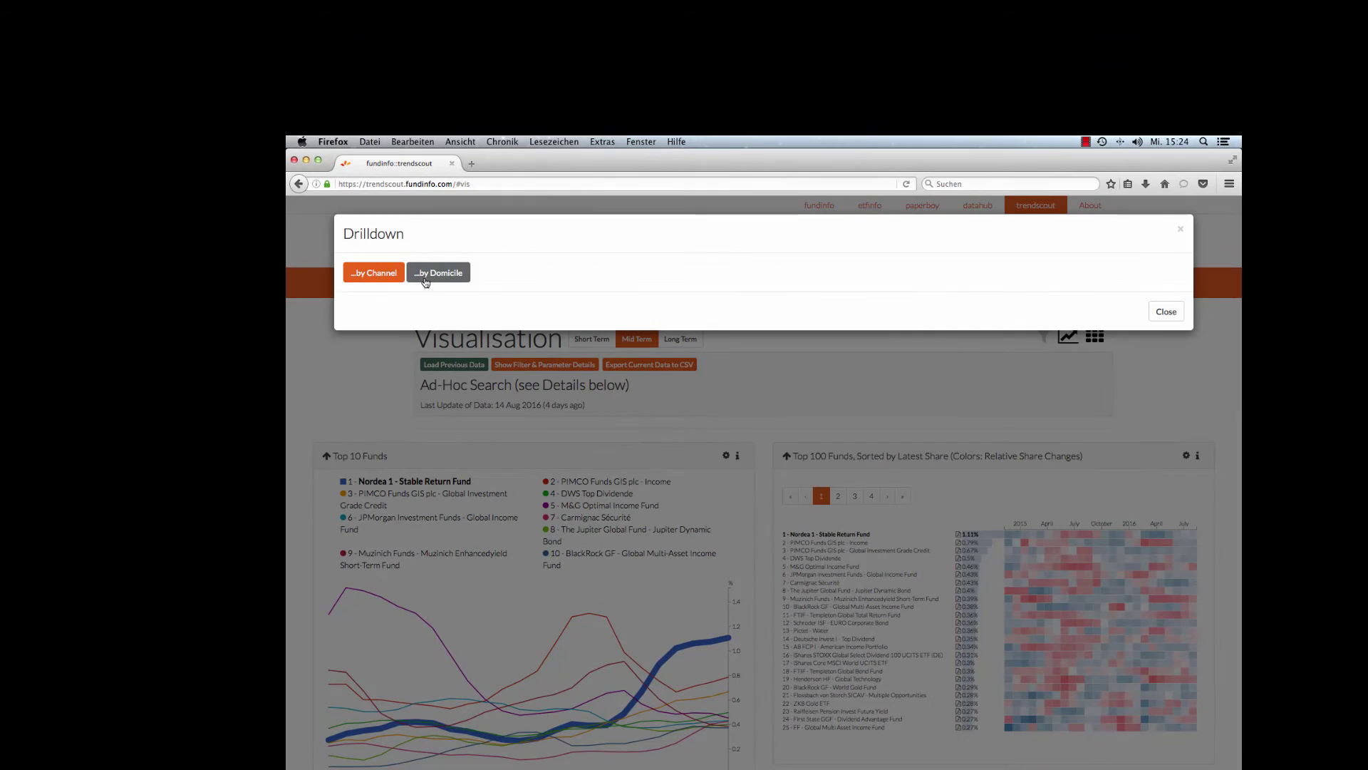
pyautogui.click(382, 279)
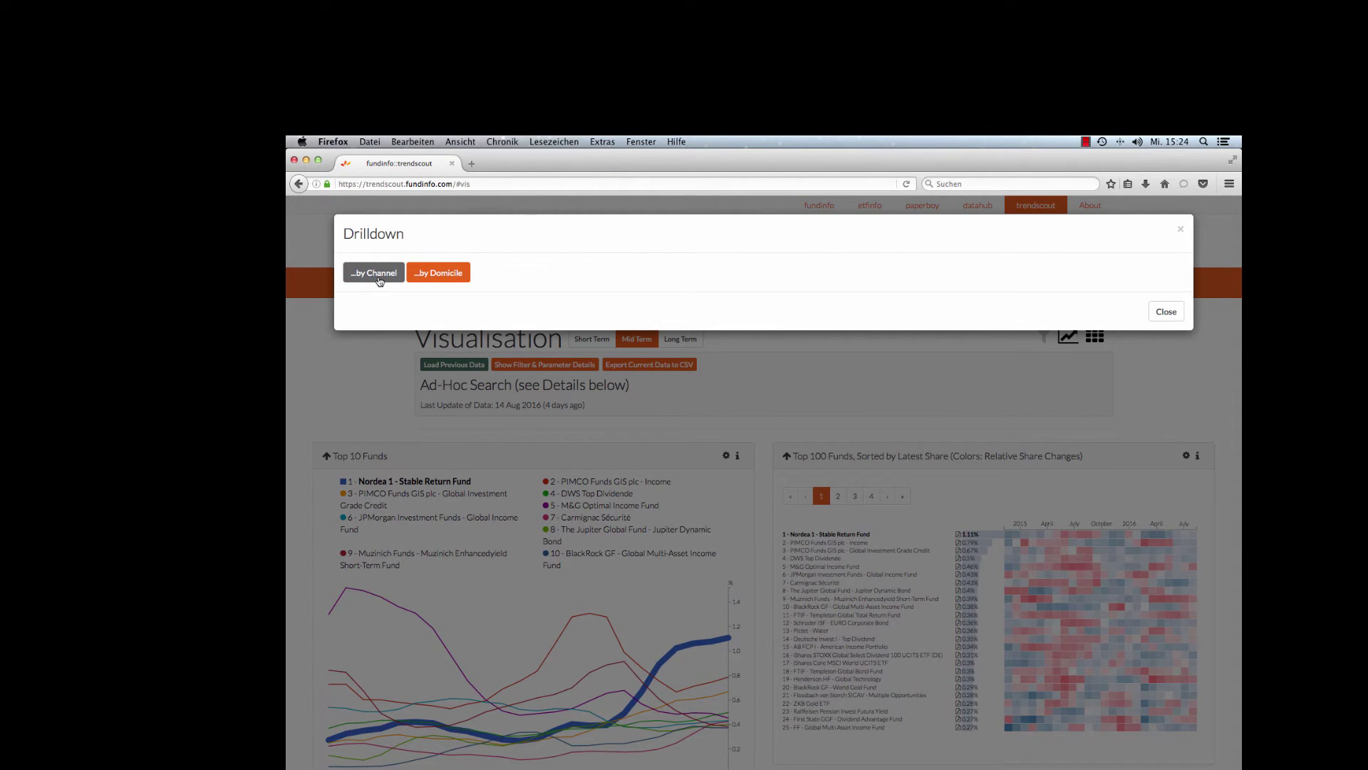
pyautogui.click(424, 275)
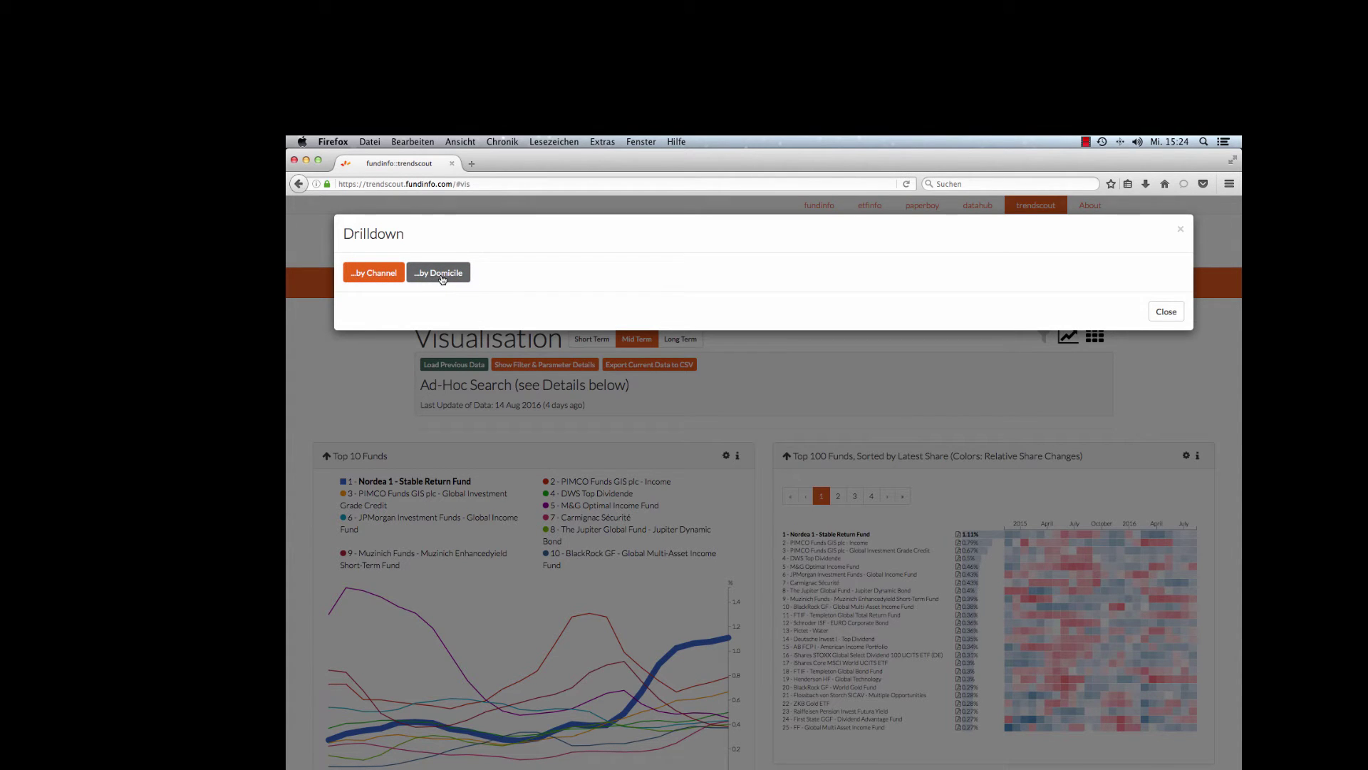
pyautogui.click(442, 278)
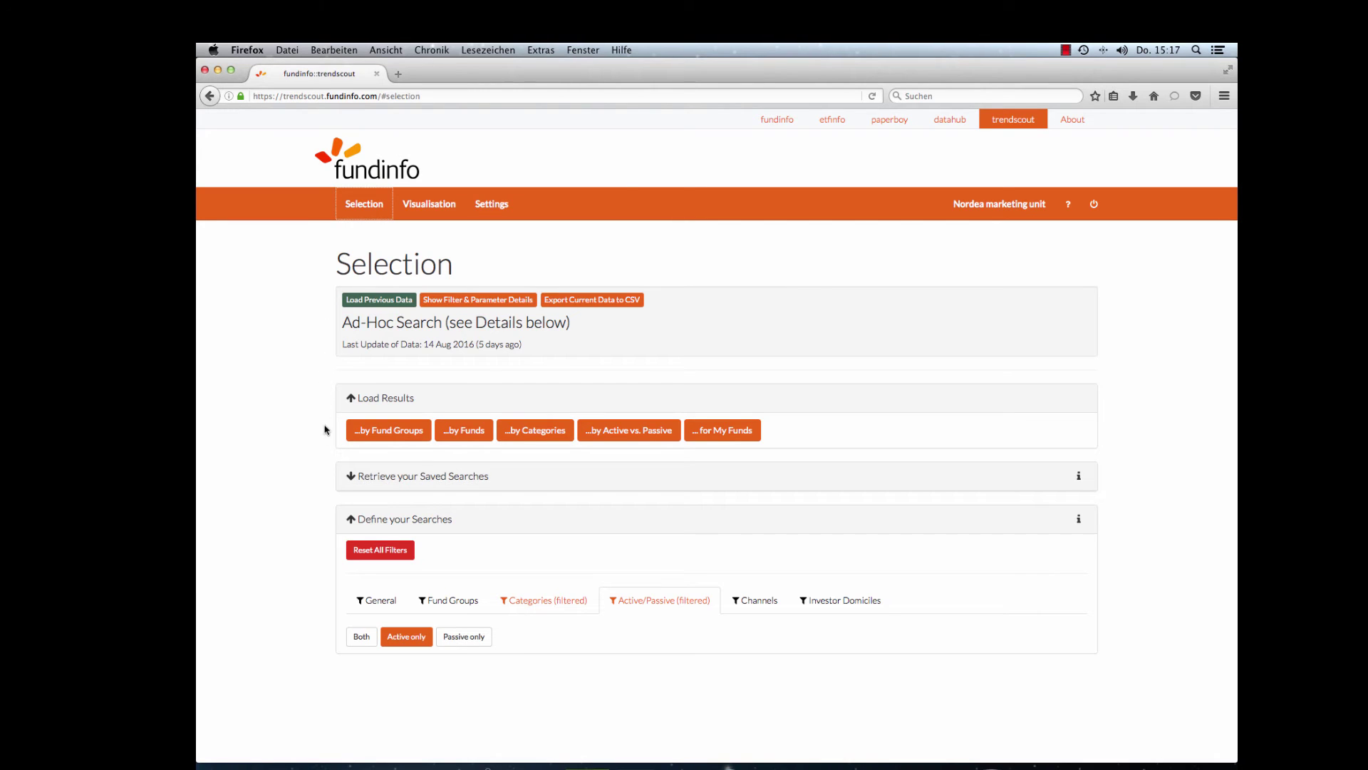
# Reset all filters so Active/Passive returns to Both, then browse the Fund Groups list.
pyautogui.click(389, 555)
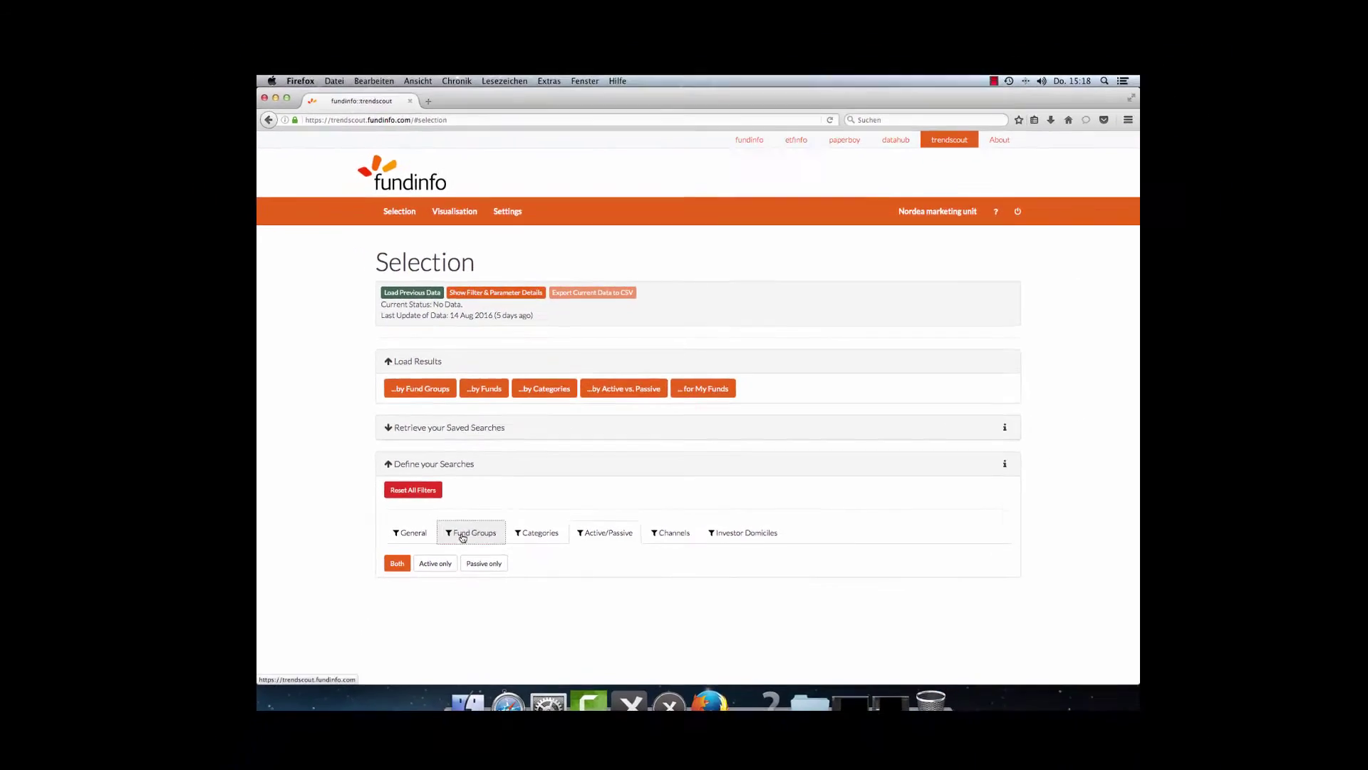
pyautogui.click(462, 535)
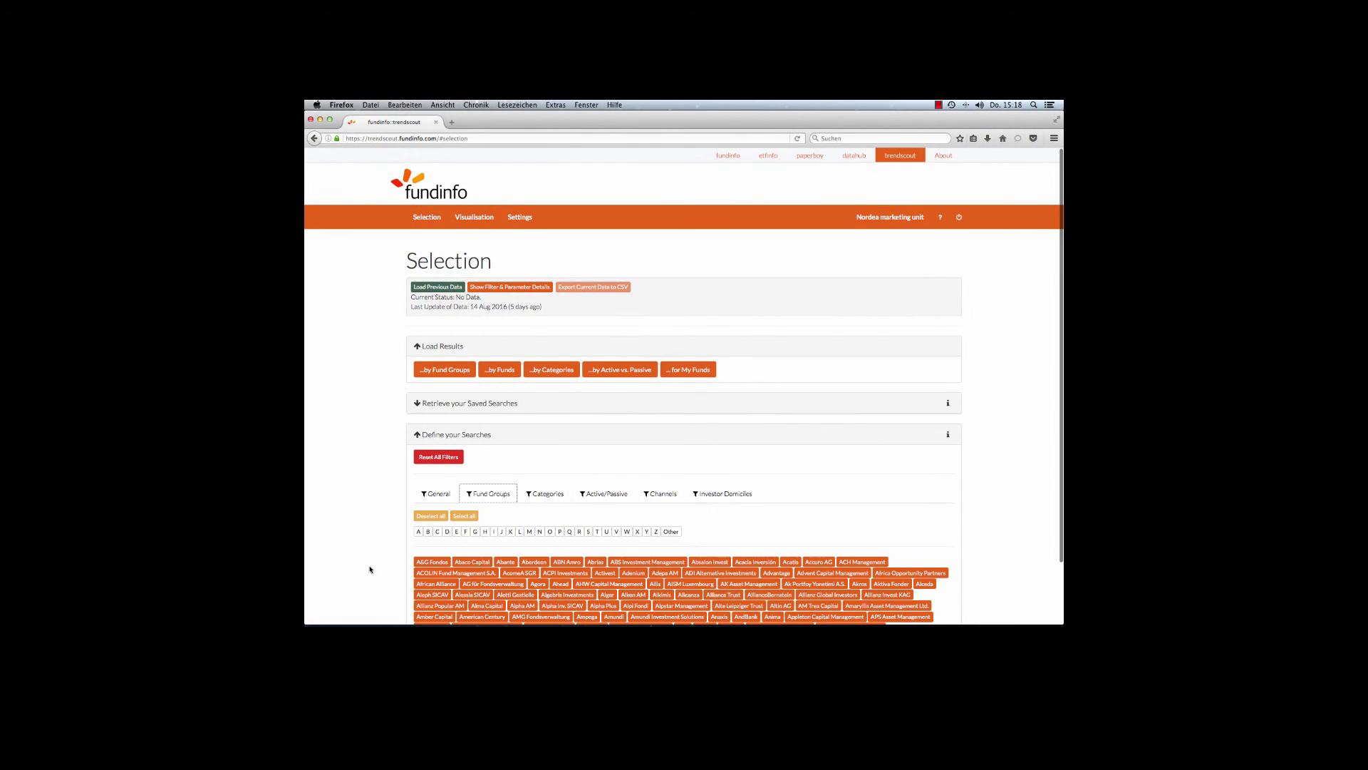
pyautogui.scroll(-2, 370, 565)
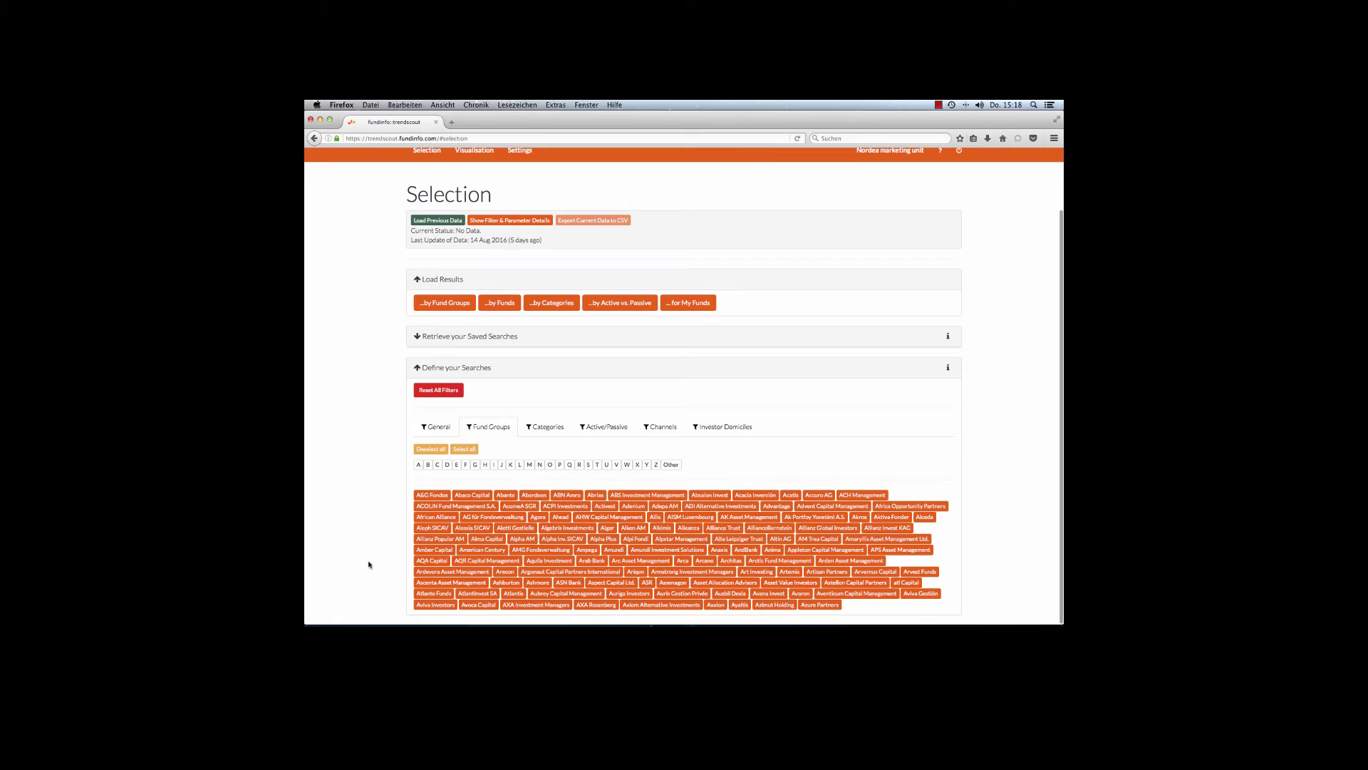
# Deselect all categories and keep only Equity / Regions: World, Emerging Markets.
pyautogui.click(541, 427)
pyautogui.scroll(-6, 379, 512)
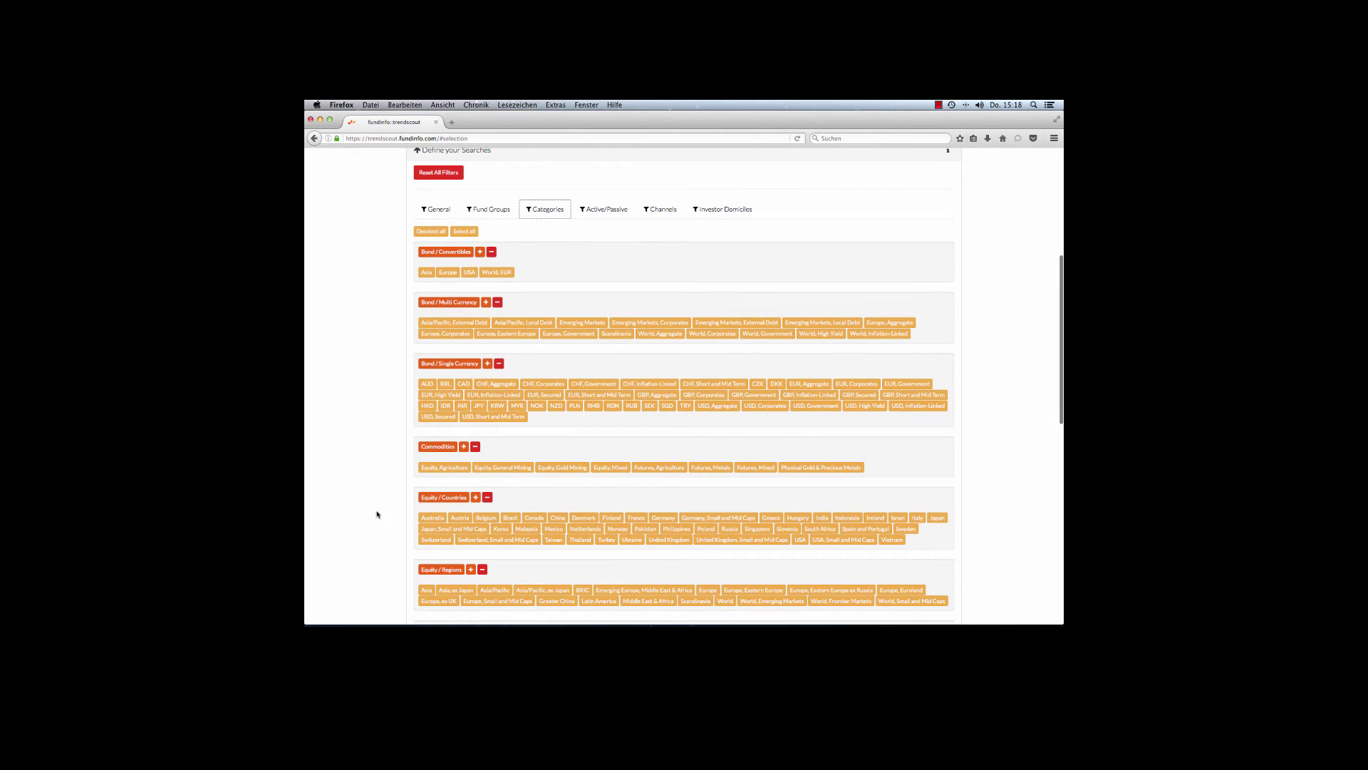
pyautogui.click(426, 230)
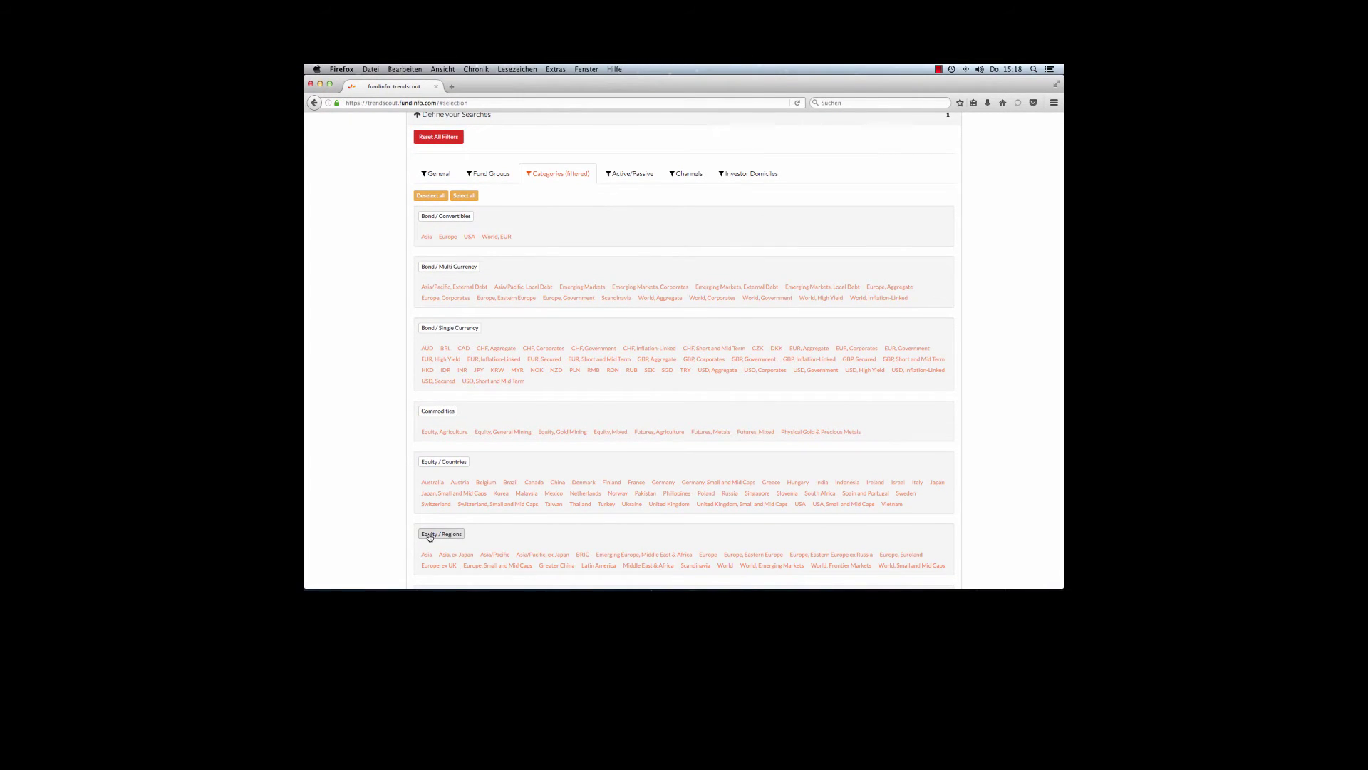
pyautogui.click(430, 535)
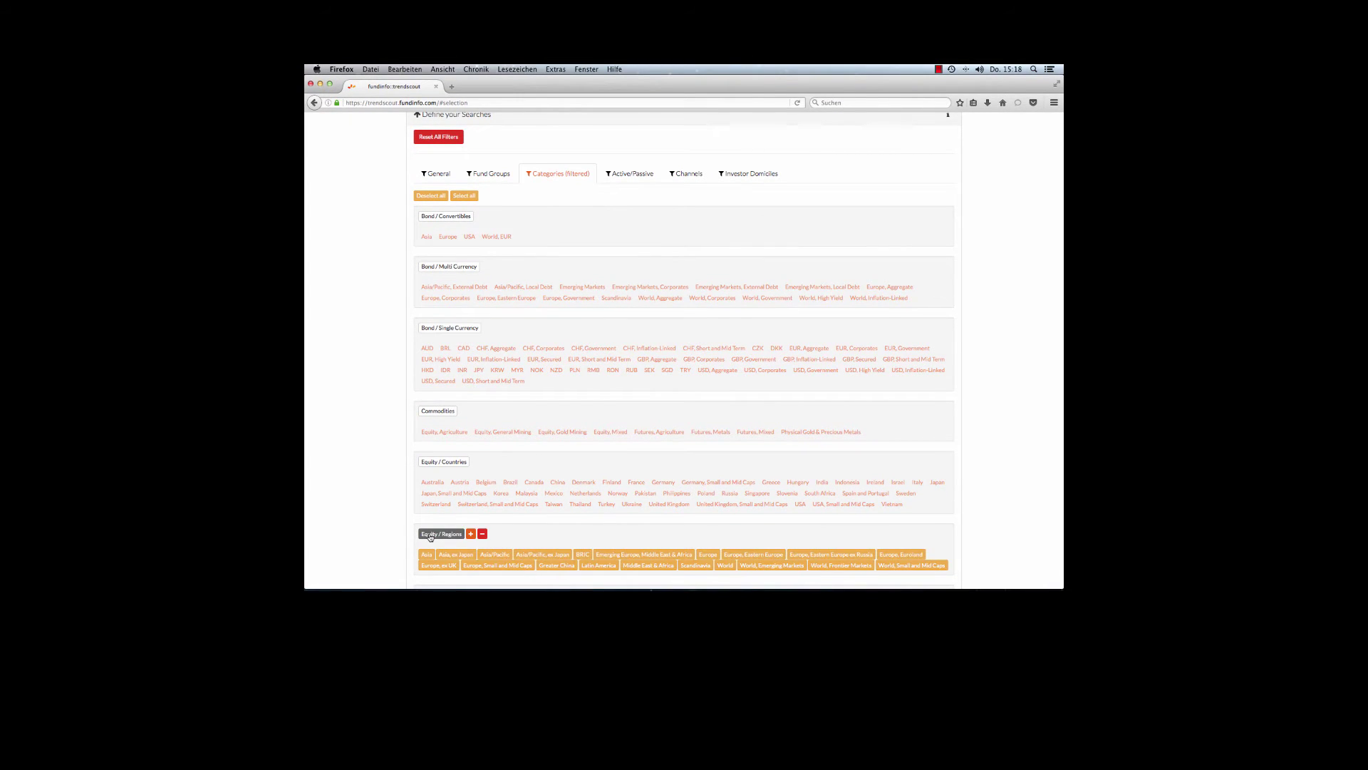
pyautogui.click(482, 535)
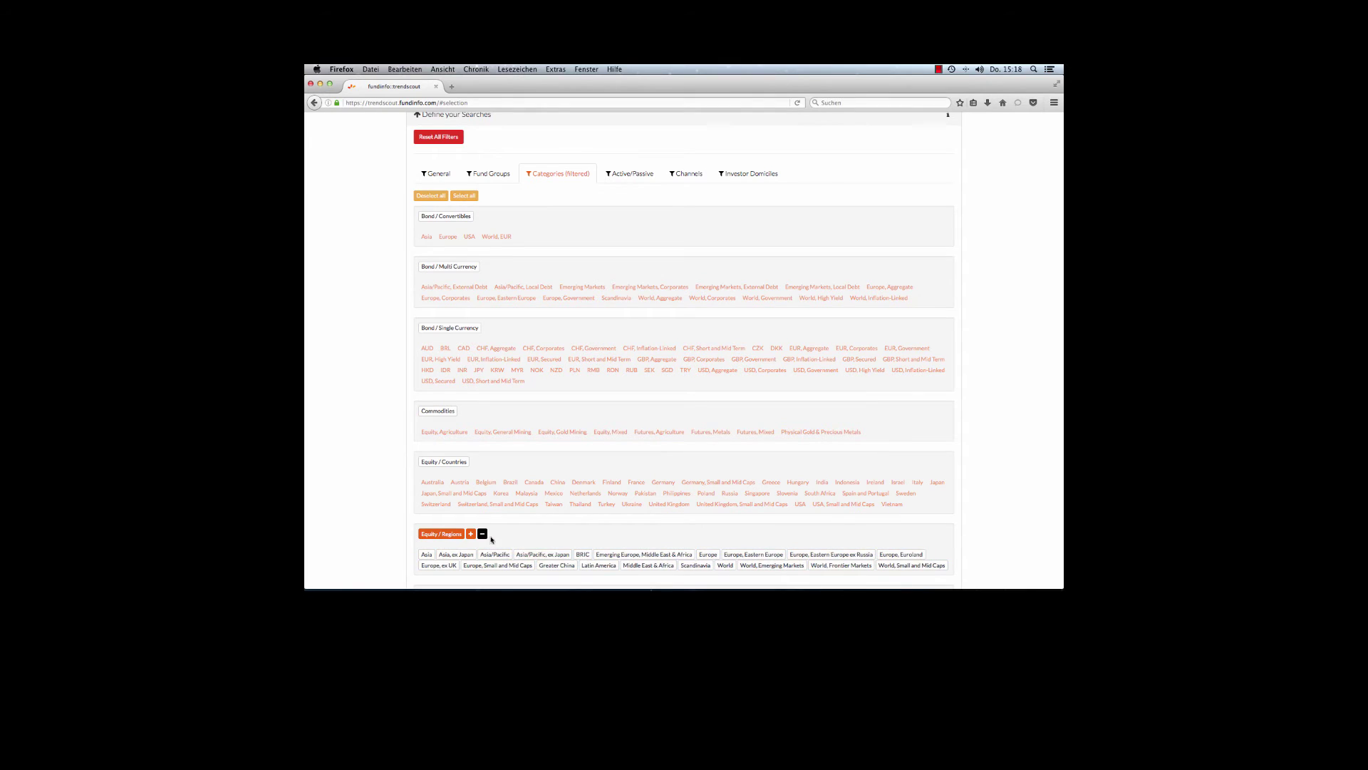
pyautogui.click(769, 566)
pyautogui.click(629, 177)
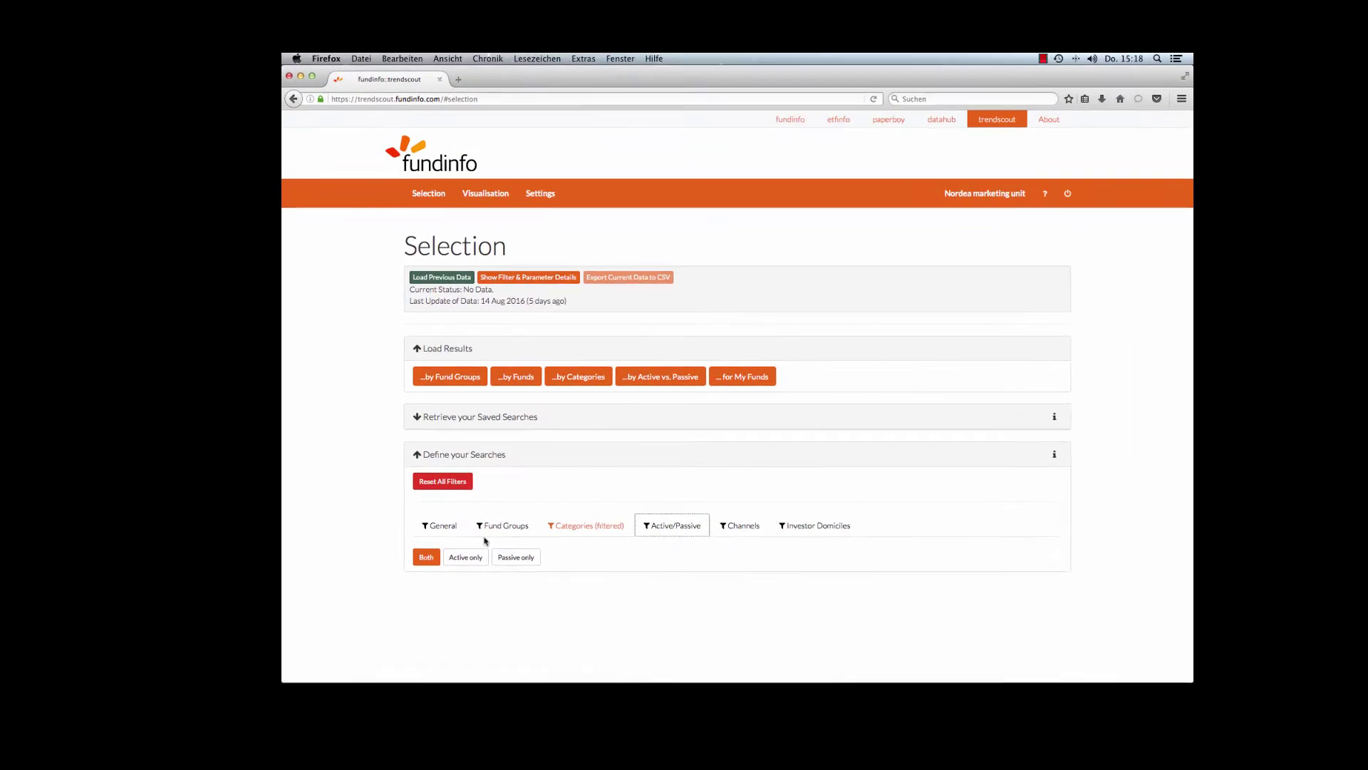
# Set Active/Passive to Active only and load the results by Funds.
pyautogui.click(474, 562)
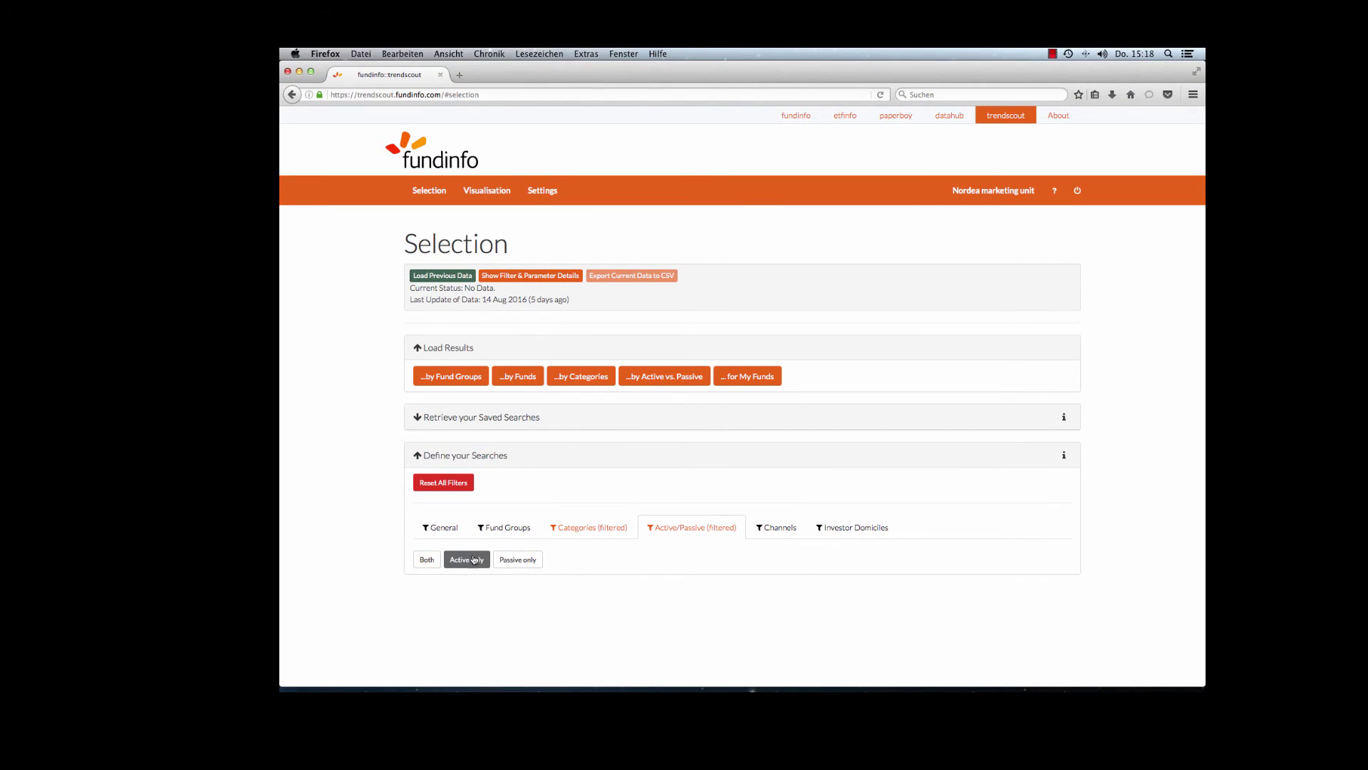
pyautogui.click(503, 389)
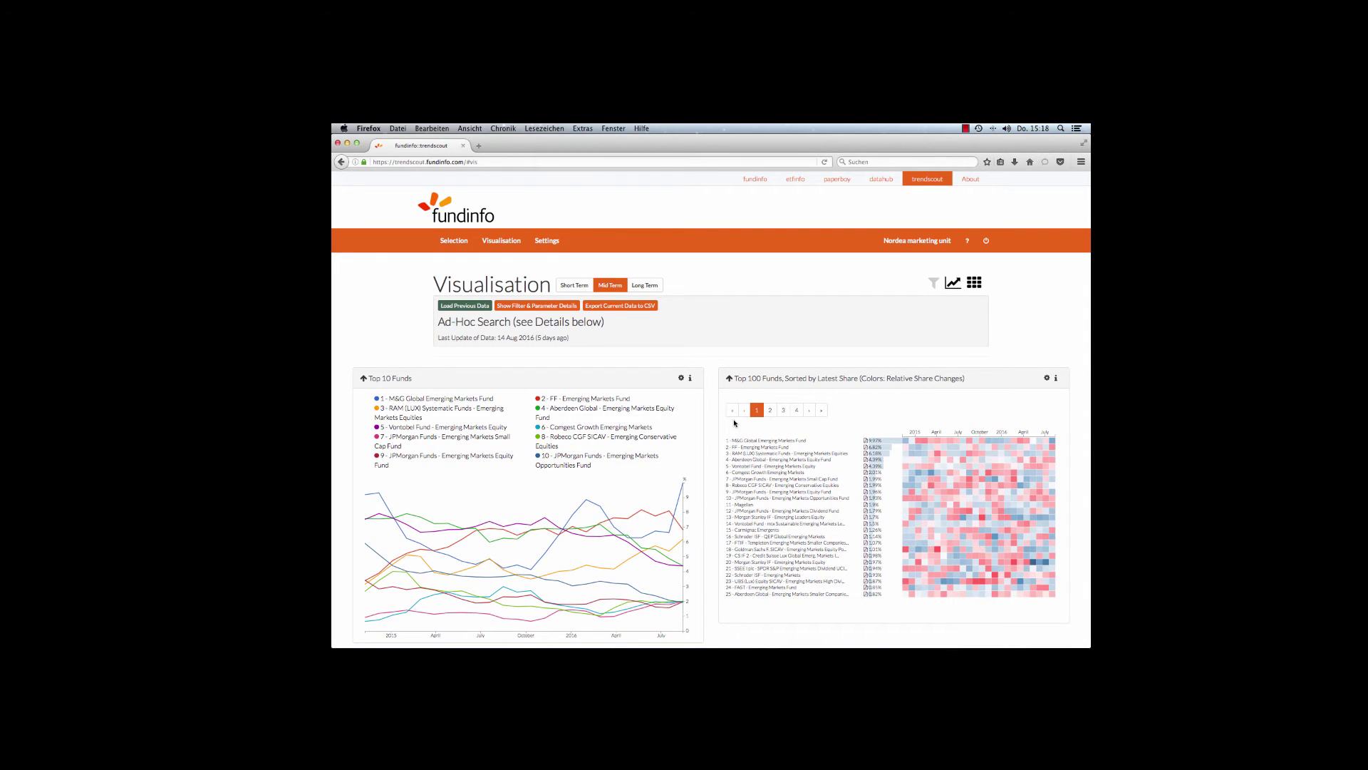
# Go back to Selection, review the General settings, and show the Channels filter.
pyautogui.click(454, 240)
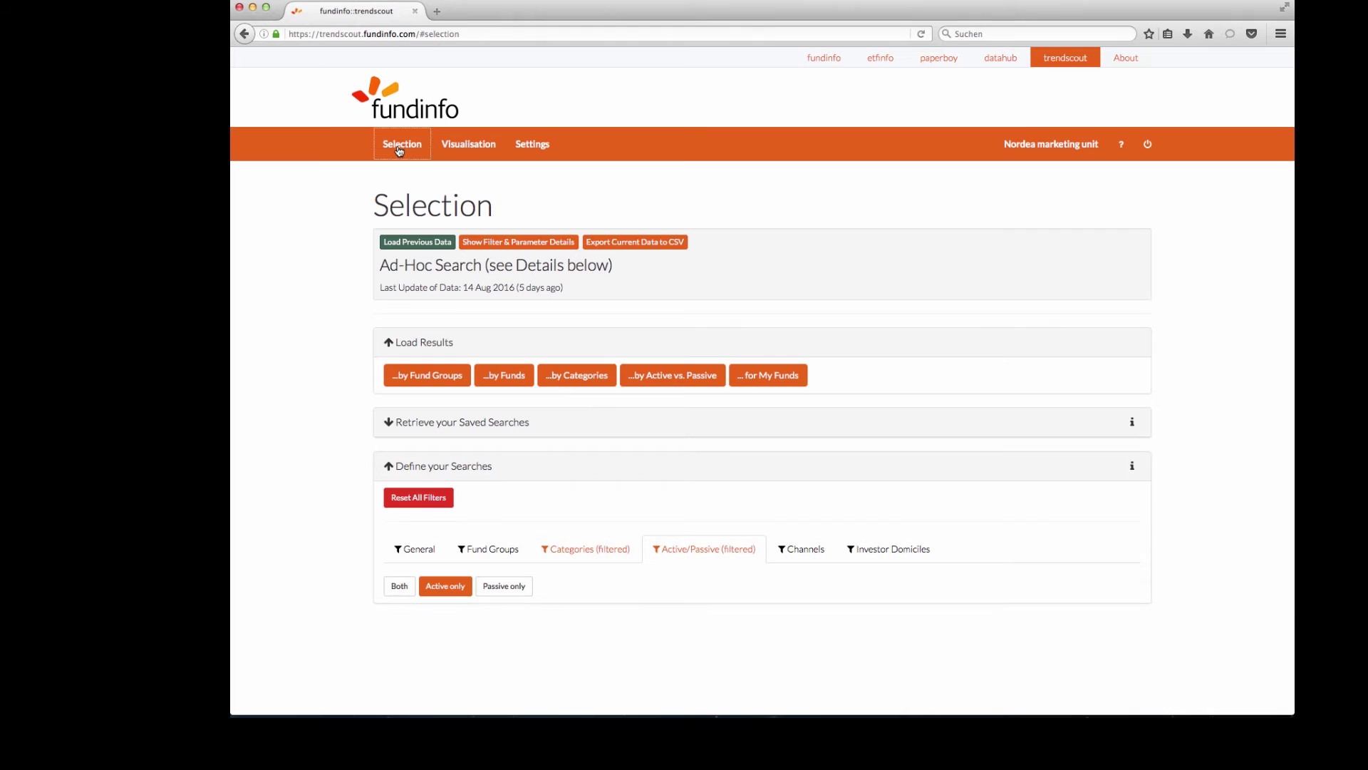
pyautogui.click(416, 550)
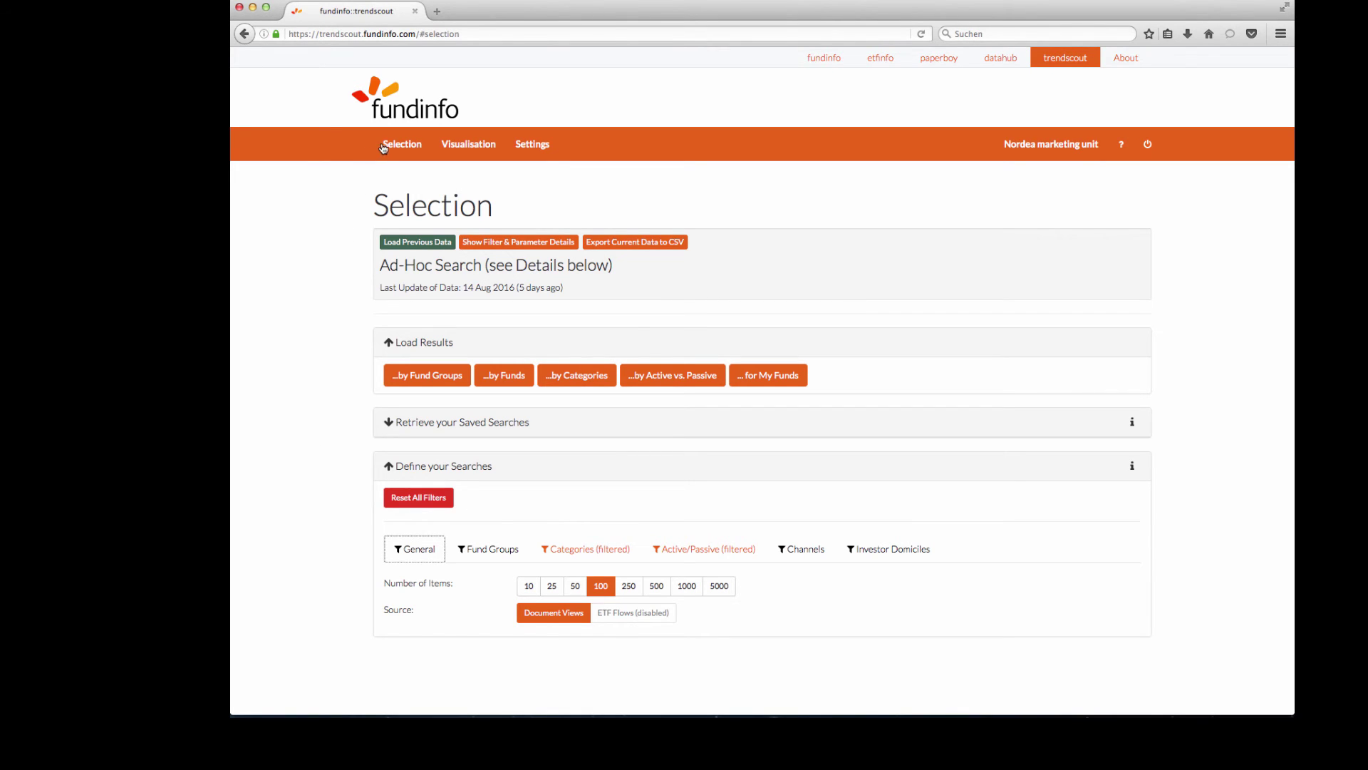
pyautogui.click(380, 209)
# Limit the sub-channels to Global FI (World) and load the results by Funds.
pyautogui.click(801, 551)
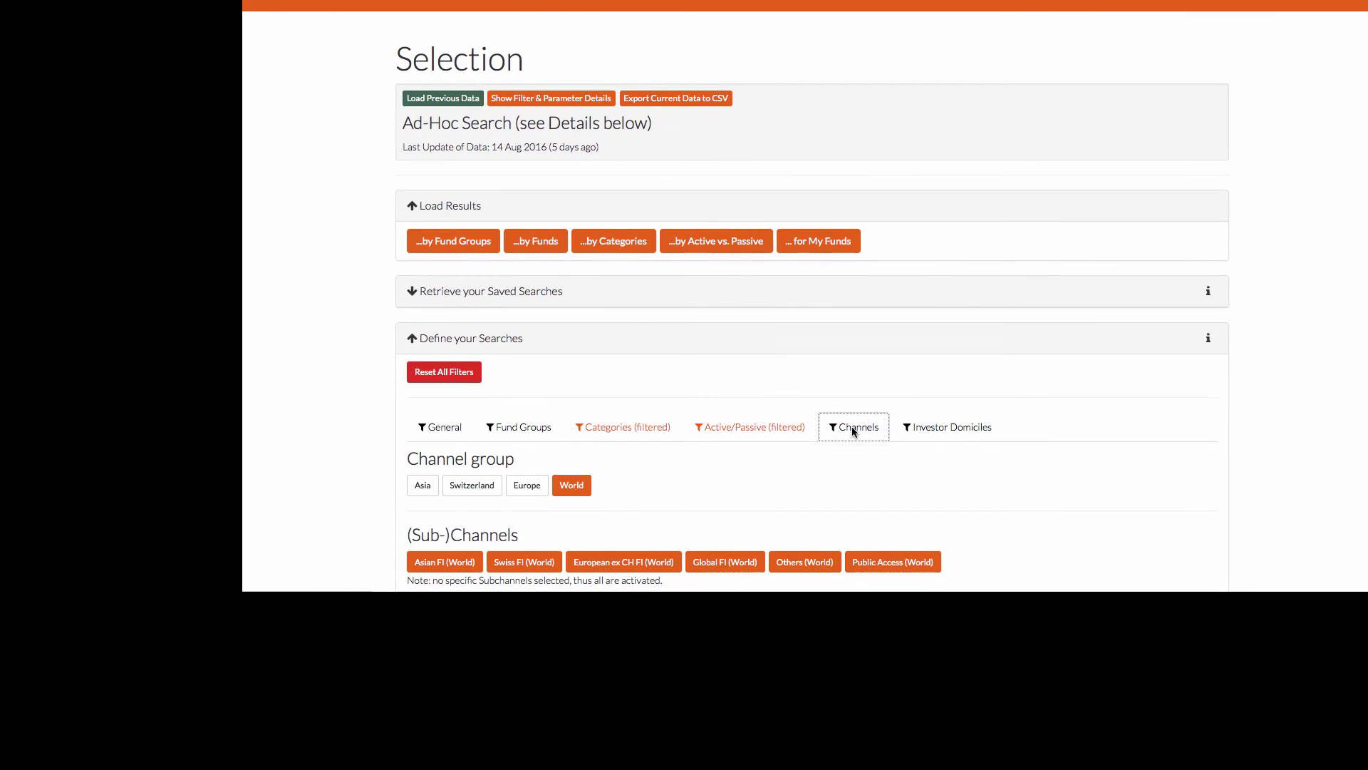
pyautogui.click(726, 563)
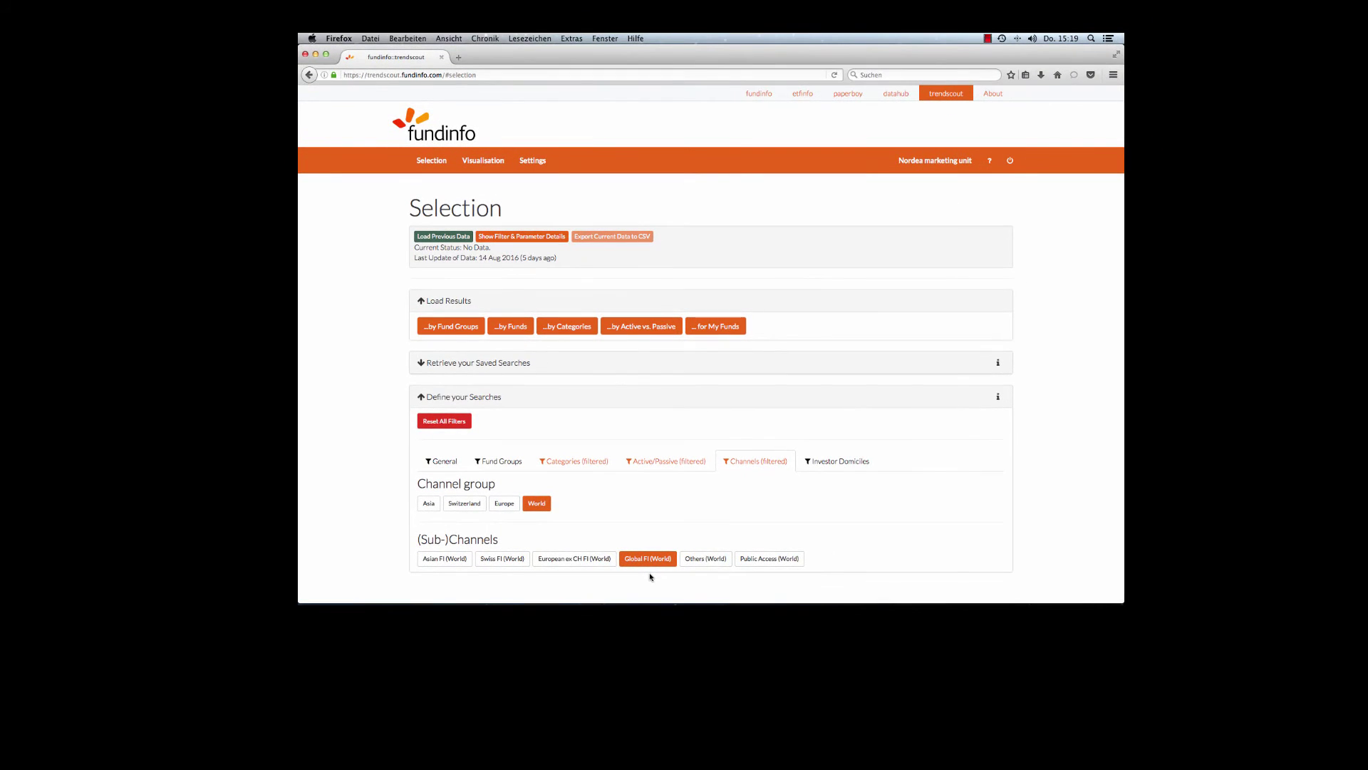
pyautogui.click(499, 326)
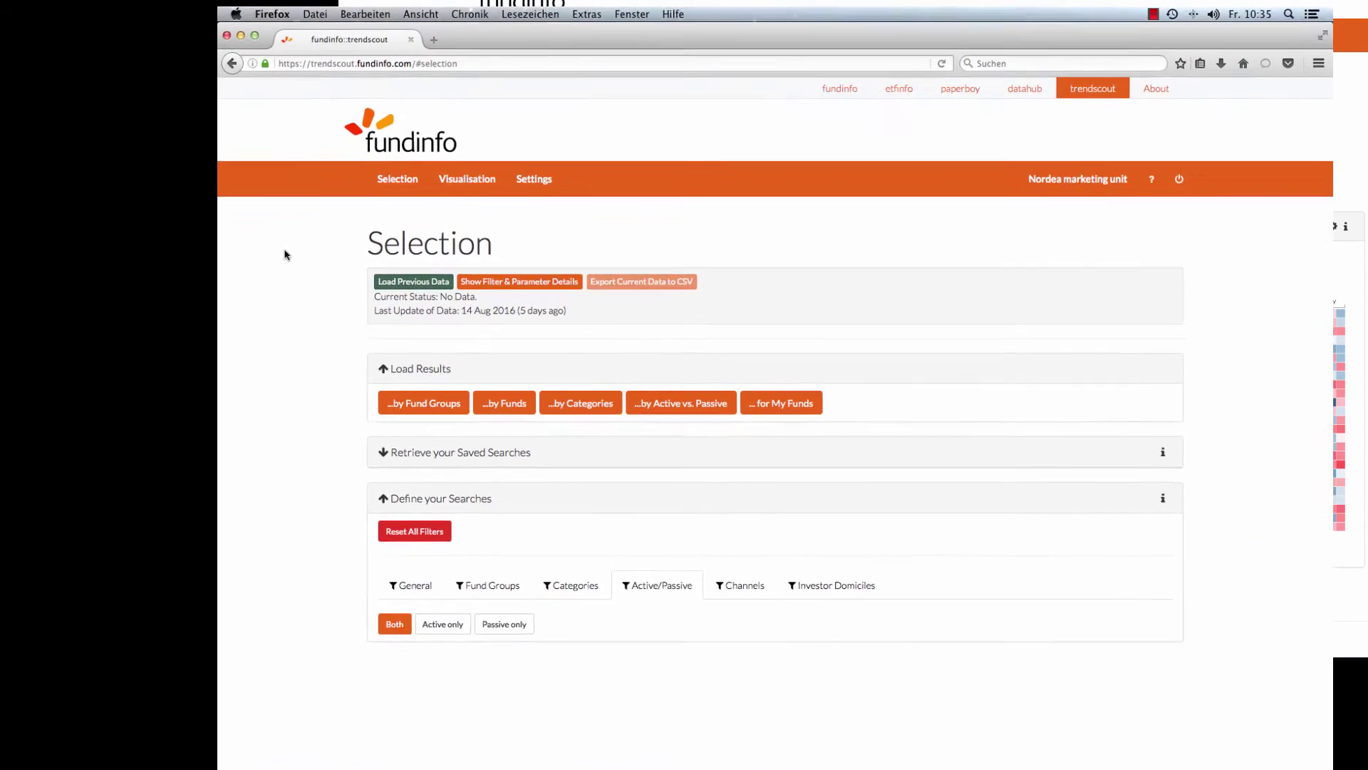
# Load the saved search 'Emerging Markets, Global Financial Institutions' from Saved Searches.
pyautogui.click(401, 461)
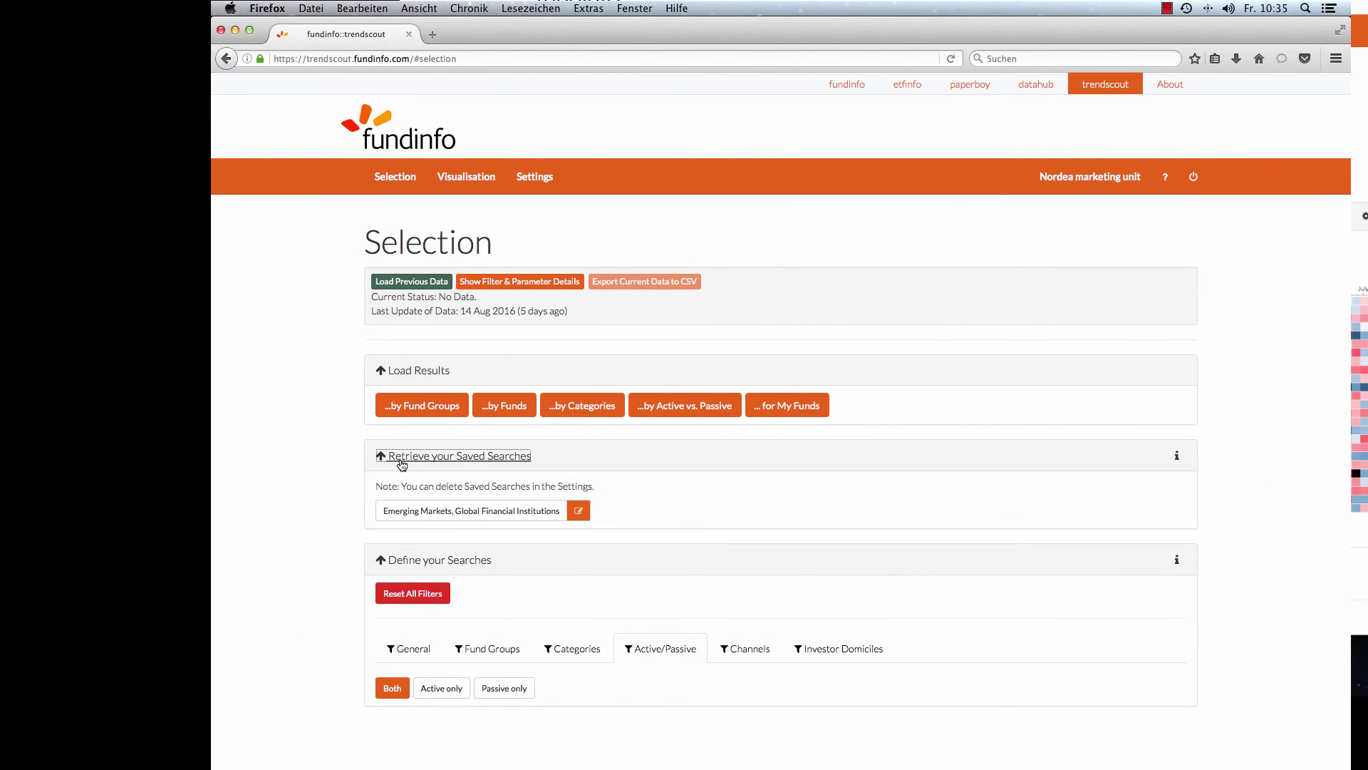
pyautogui.click(456, 511)
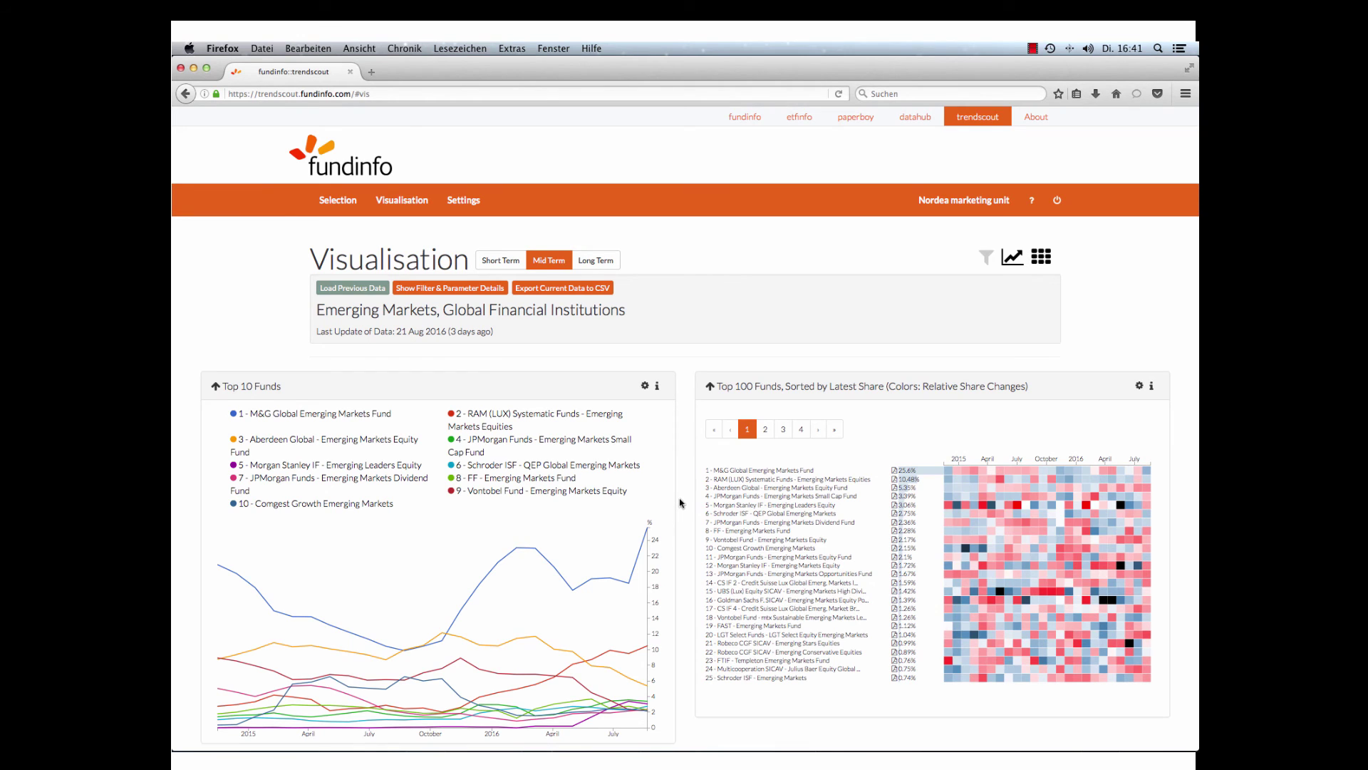
# Export the current search's Absolute Weekly Data to a CSV file.
pyautogui.click(556, 288)
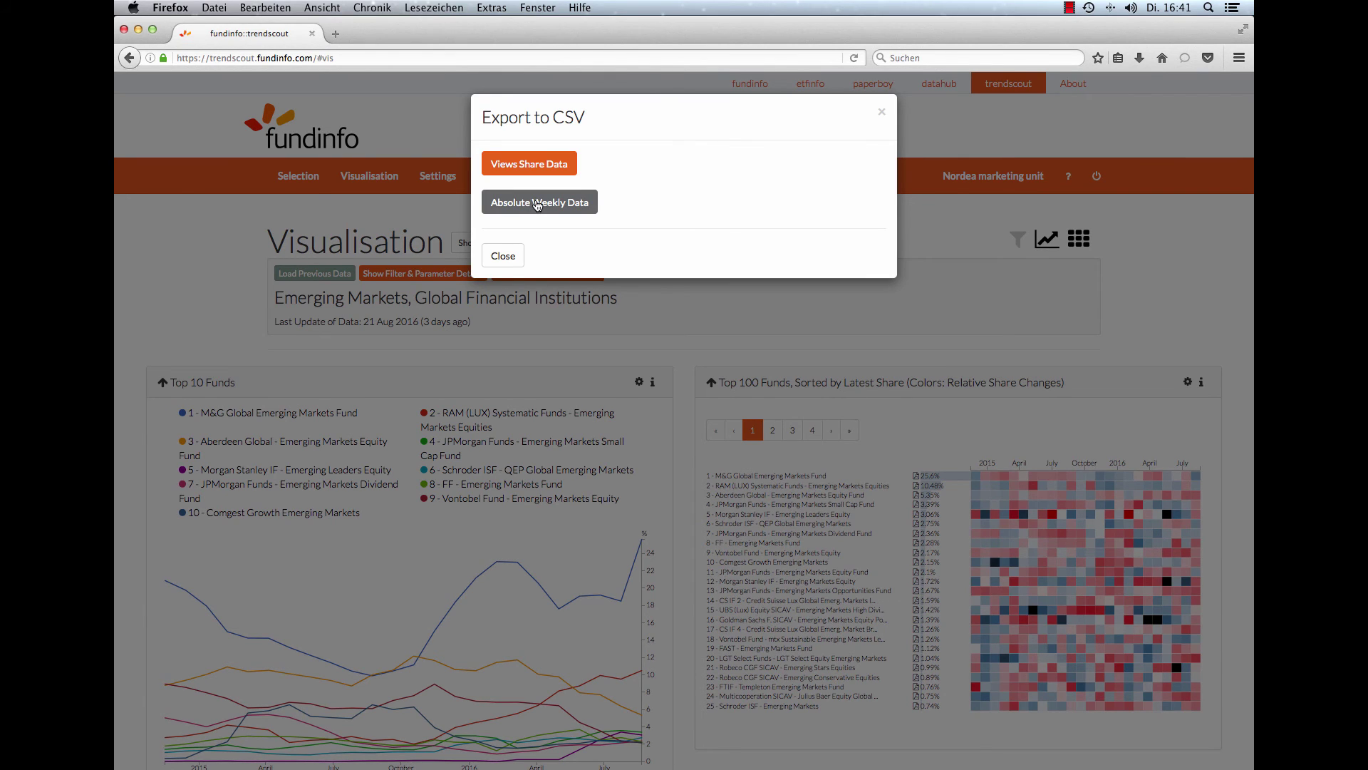
pyautogui.click(537, 205)
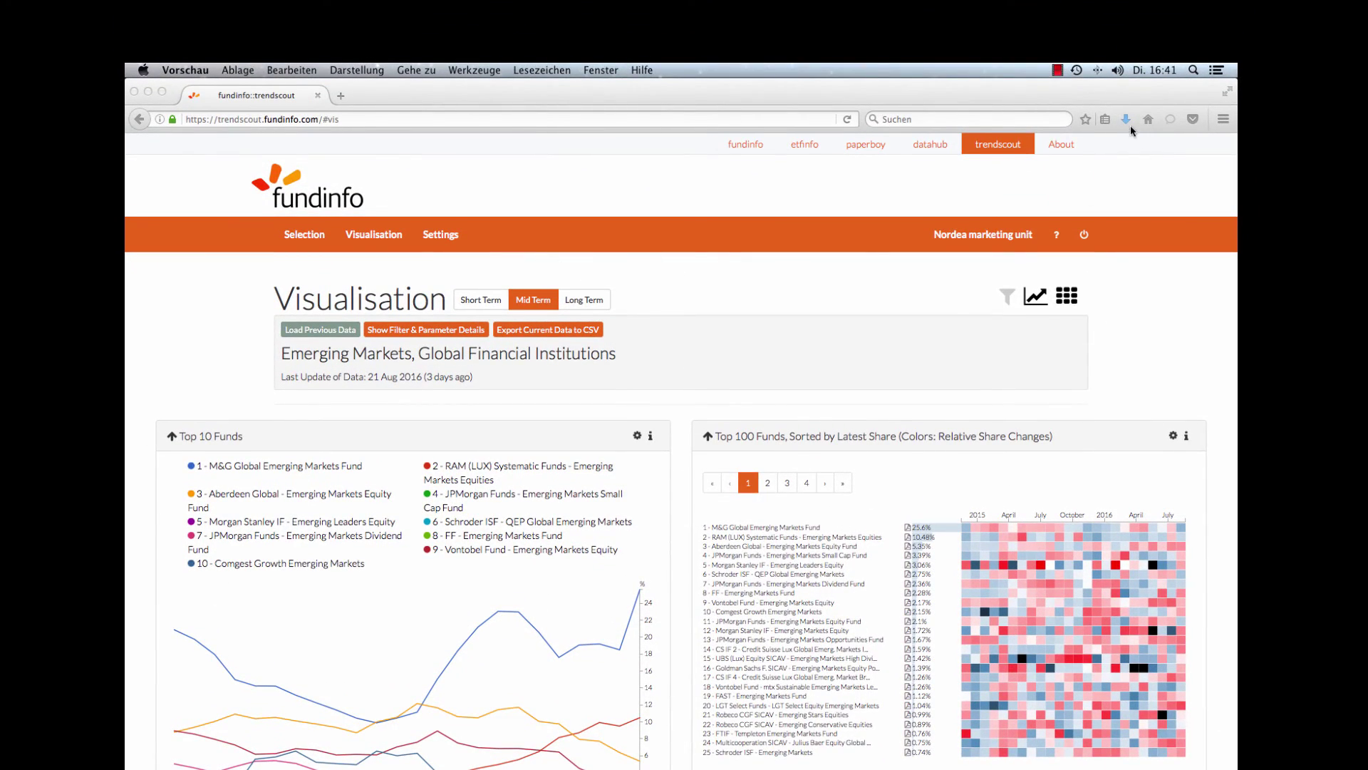
# Open Q1bQ8ReO.csv from Firefox's downloads in TextEdit and enlarge its window.
pyautogui.click(1128, 121)
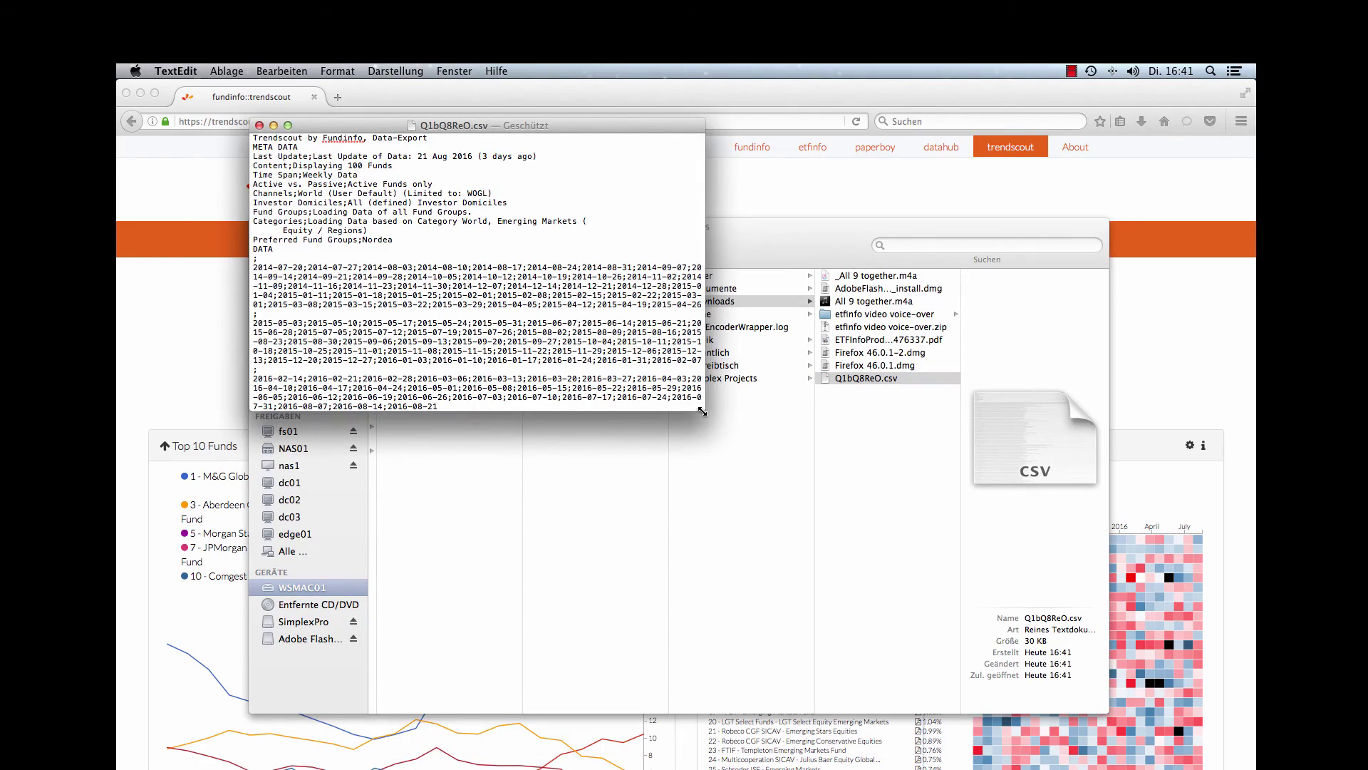
pyautogui.moveTo(704, 410); pyautogui.dragTo(1169, 769)
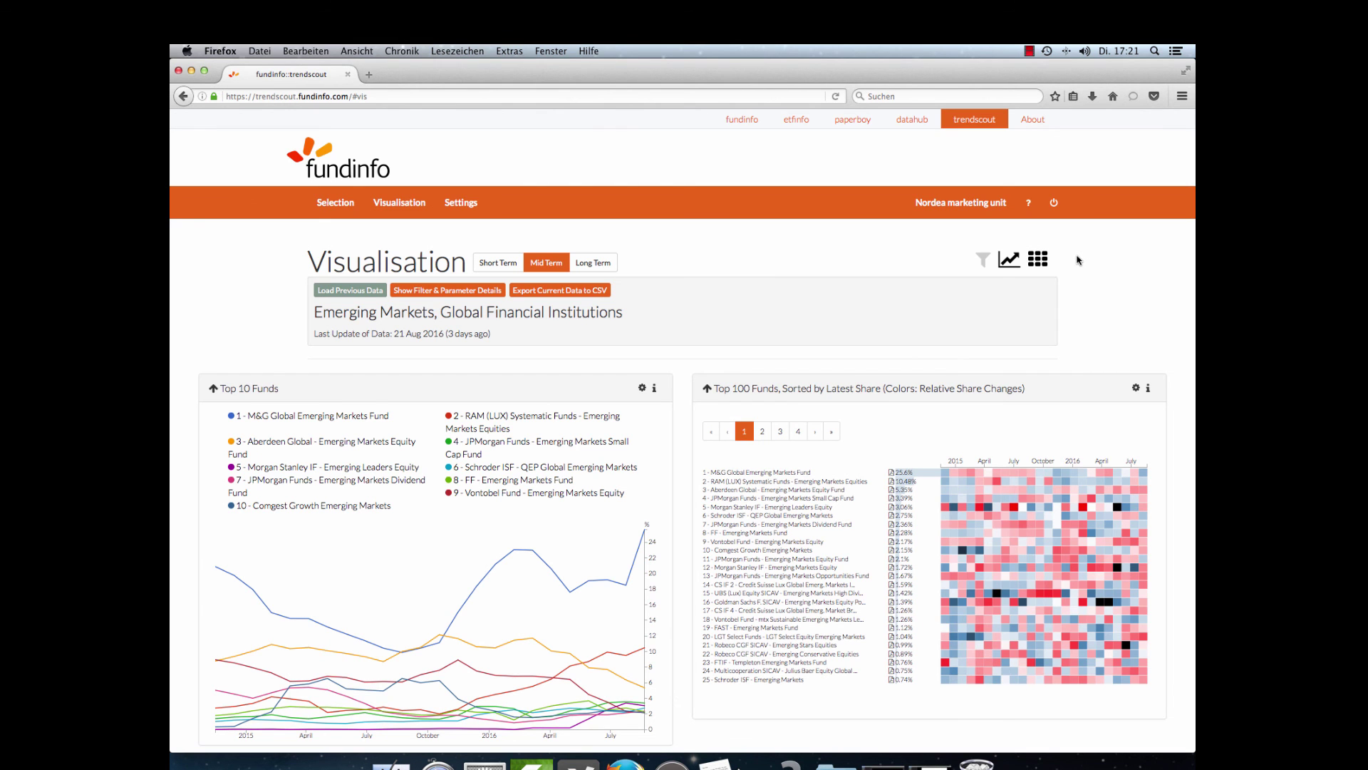
# Open the profile selection window, start e-mail Feedback, cancel the mail account setup, then close the window.
pyautogui.click(1053, 204)
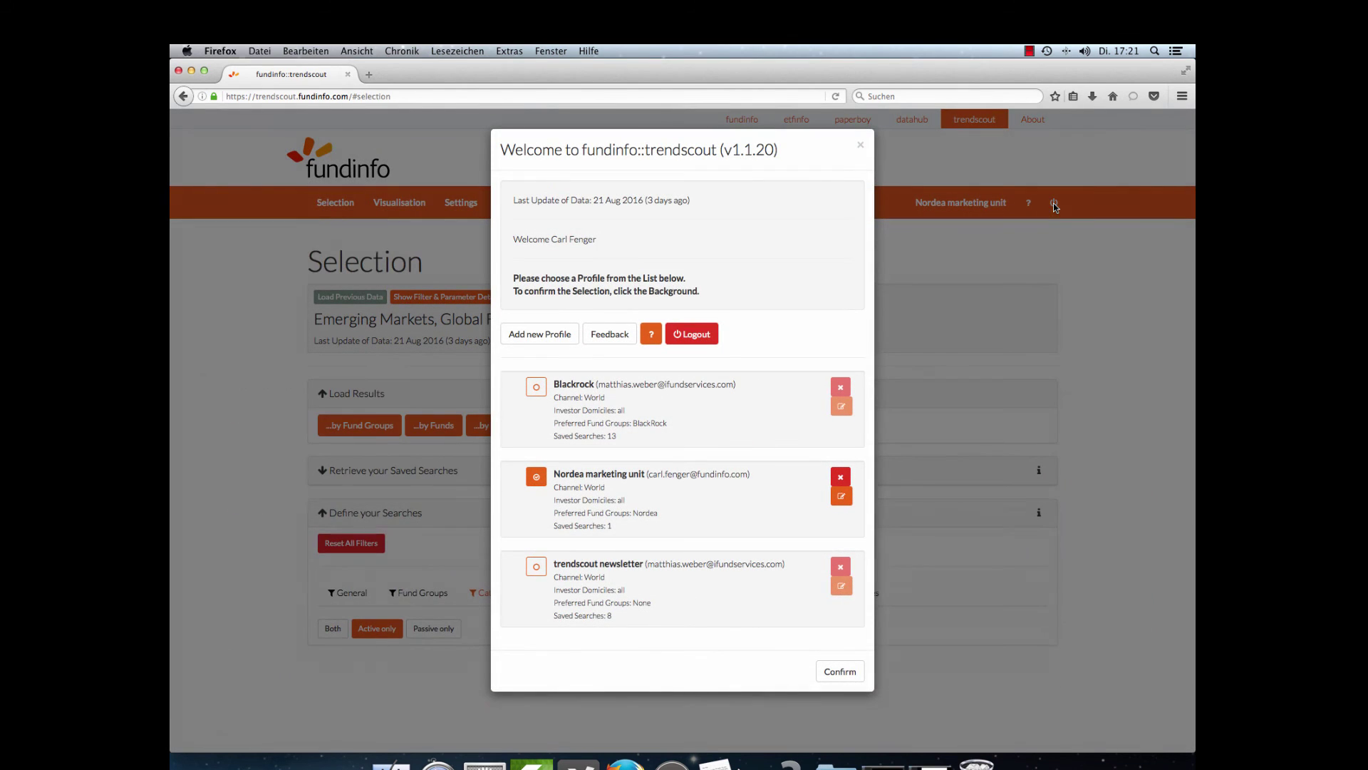
pyautogui.click(610, 340)
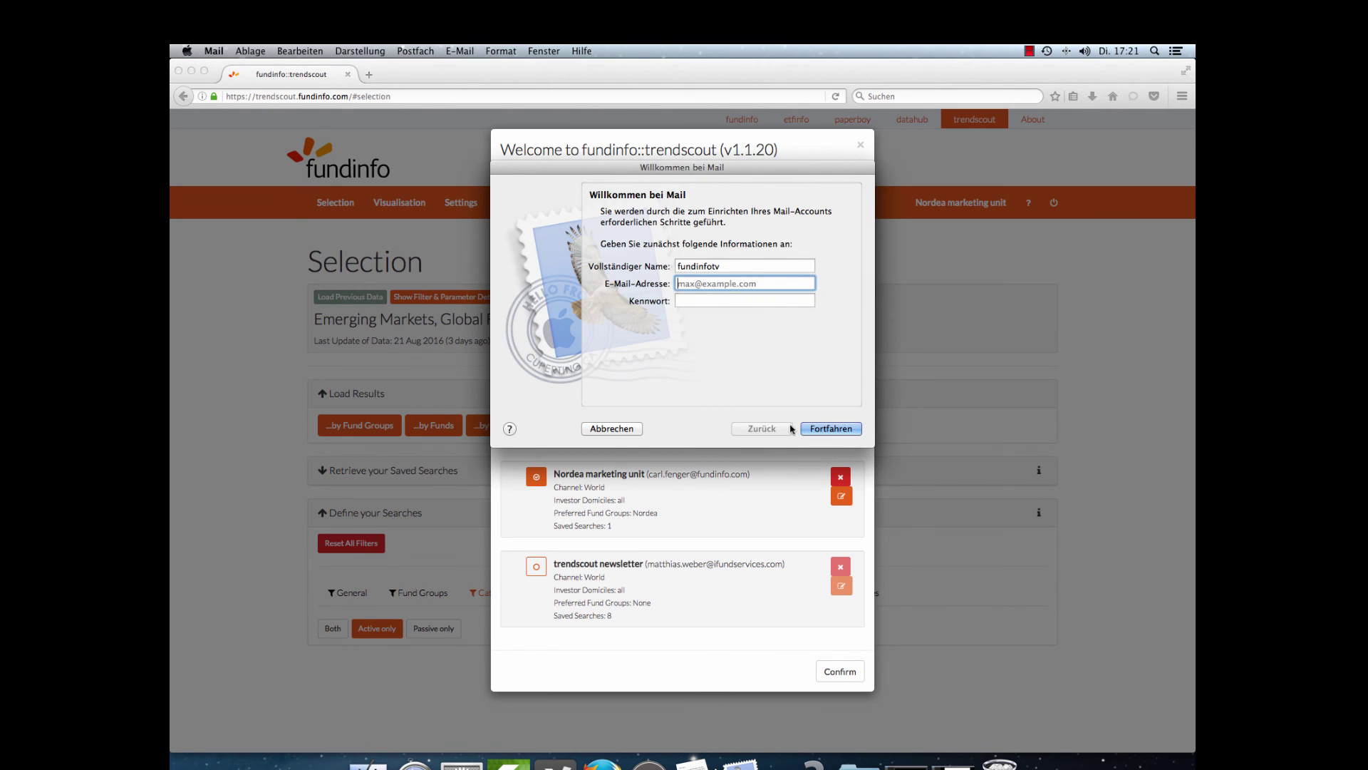
pyautogui.click(611, 428)
pyautogui.click(860, 147)
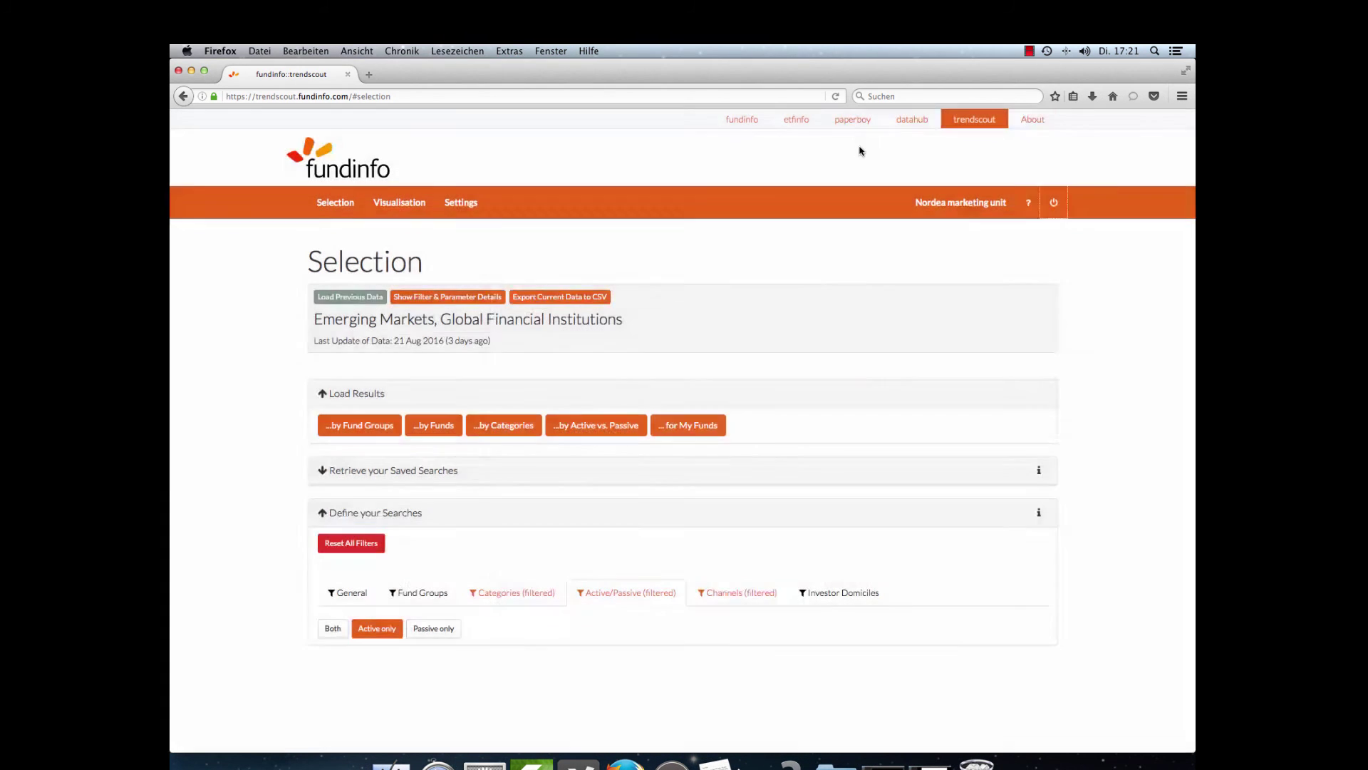
# Go to about.fundinfo.com and view the Contact us page listing the Zurich, Frankfurt and Hong Kong offices.
pyautogui.click(1033, 121)
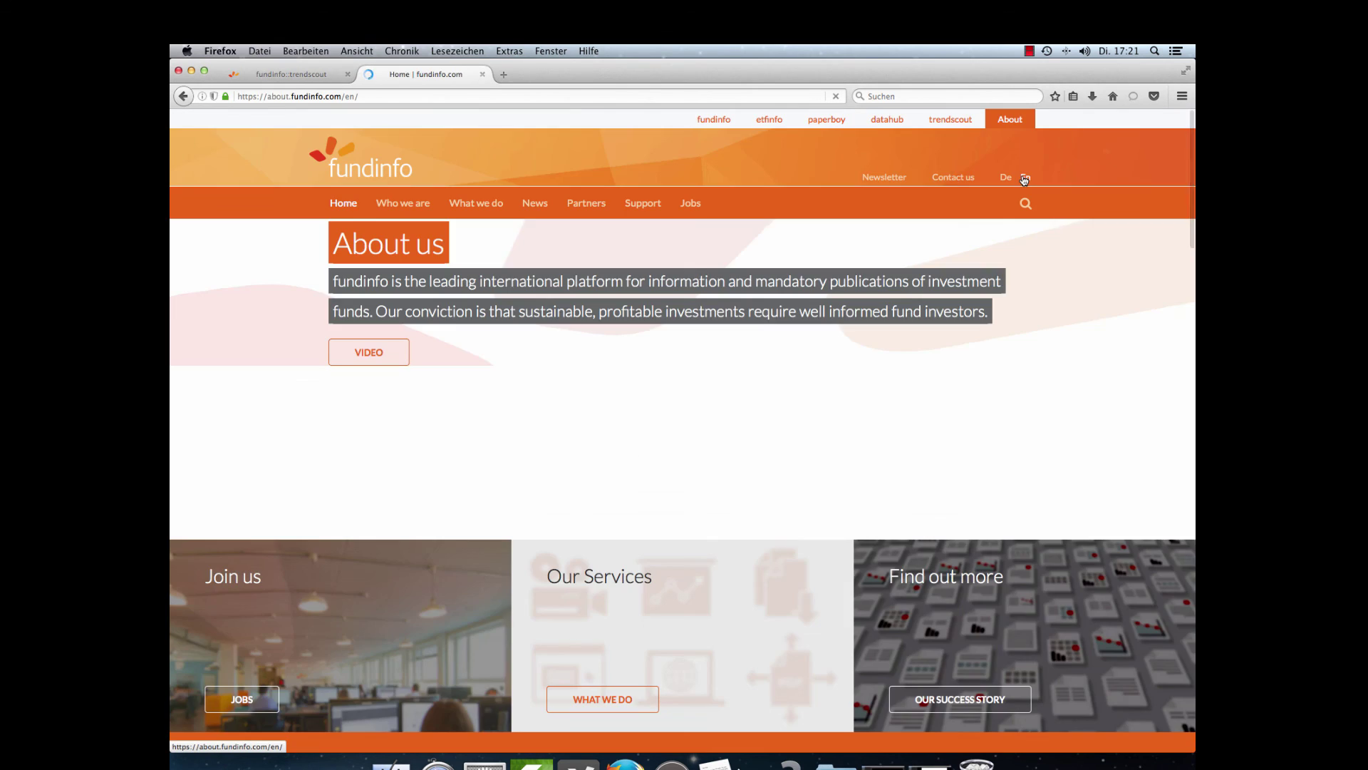
pyautogui.click(954, 178)
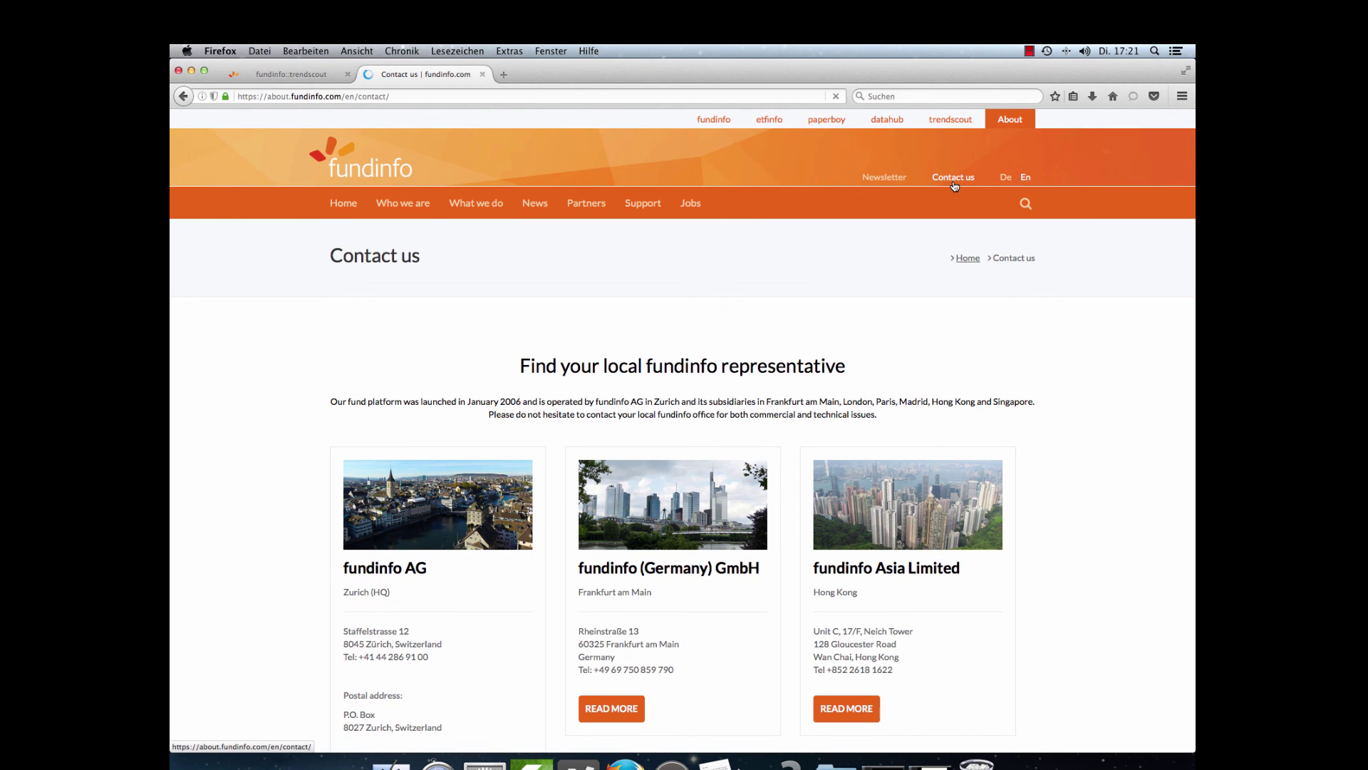